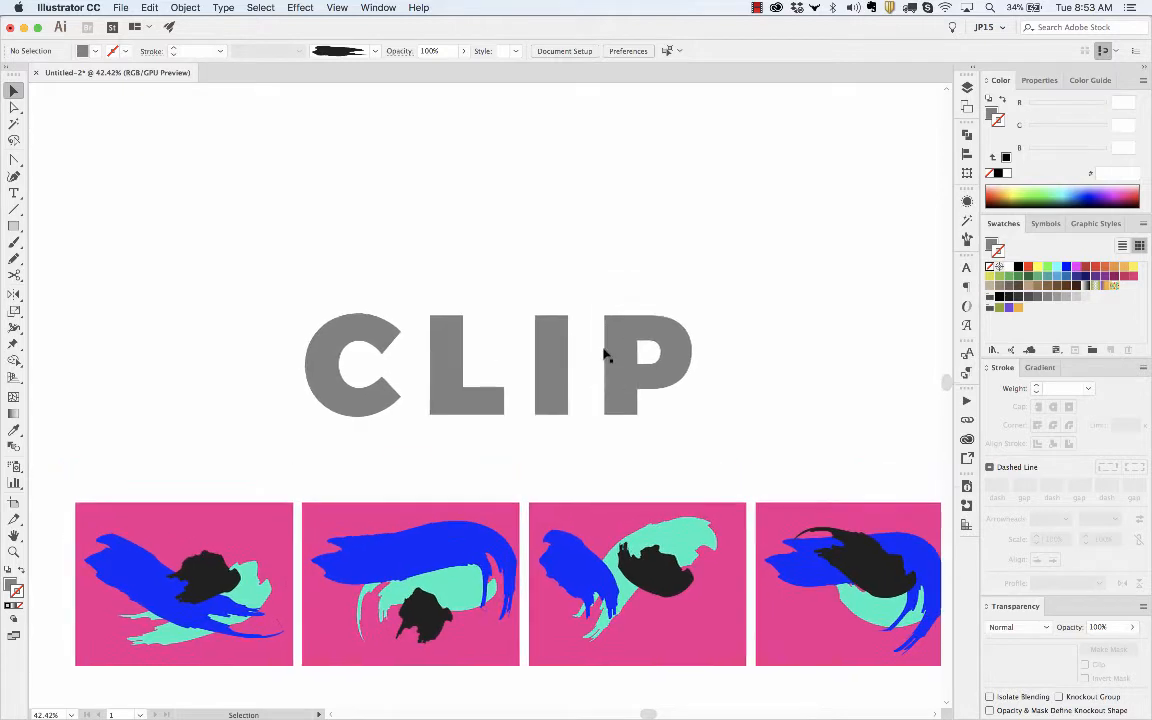
Place a duplicate of the CLIP text above the original and convert the lower CLIP text to outlines.
{"action": "left_click_drag", "start_coordinate": [586, 424], "coordinate": [589, 167]}
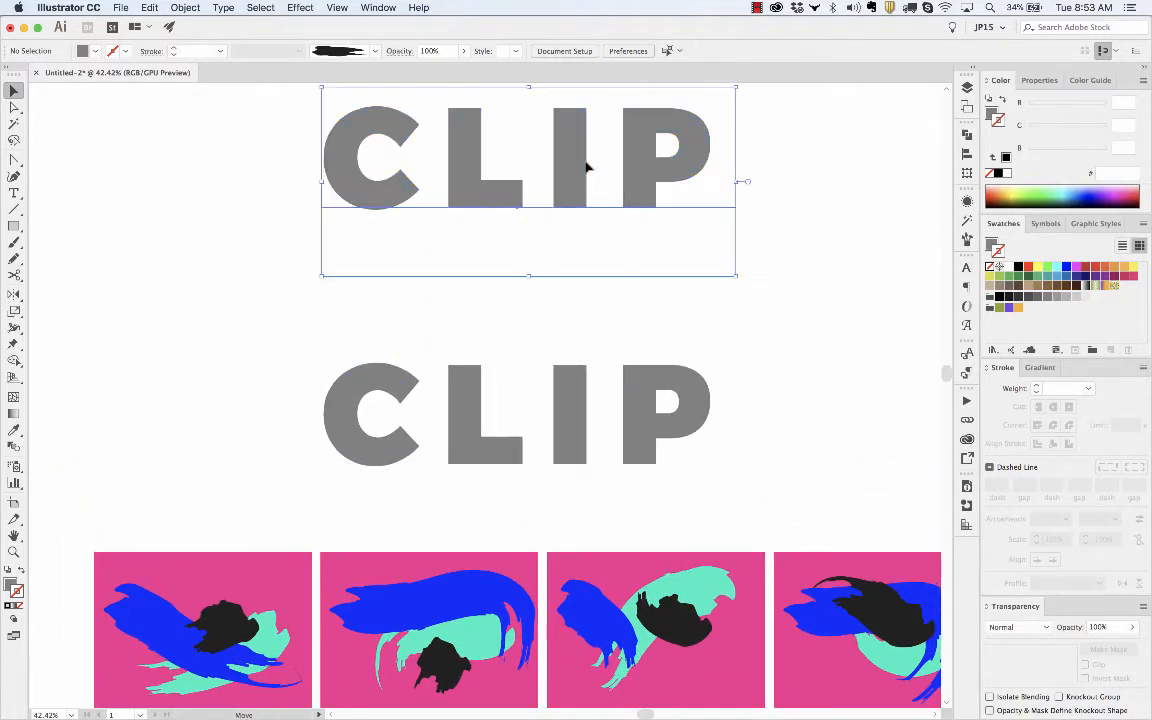
{"action": "scroll", "coordinate": [499, 327], "scroll_direction": "down", "scroll_amount": 3}
{"action": "left_click", "coordinate": [517, 290]}
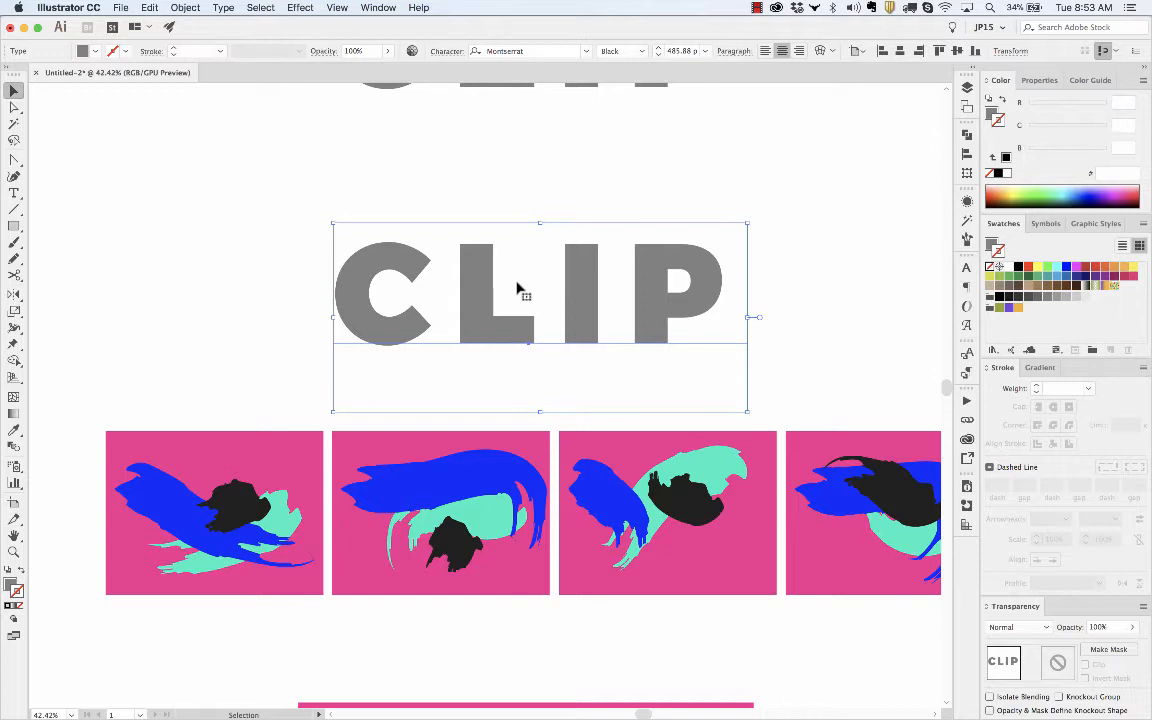
{"action": "key", "text": "shift+super+o"}
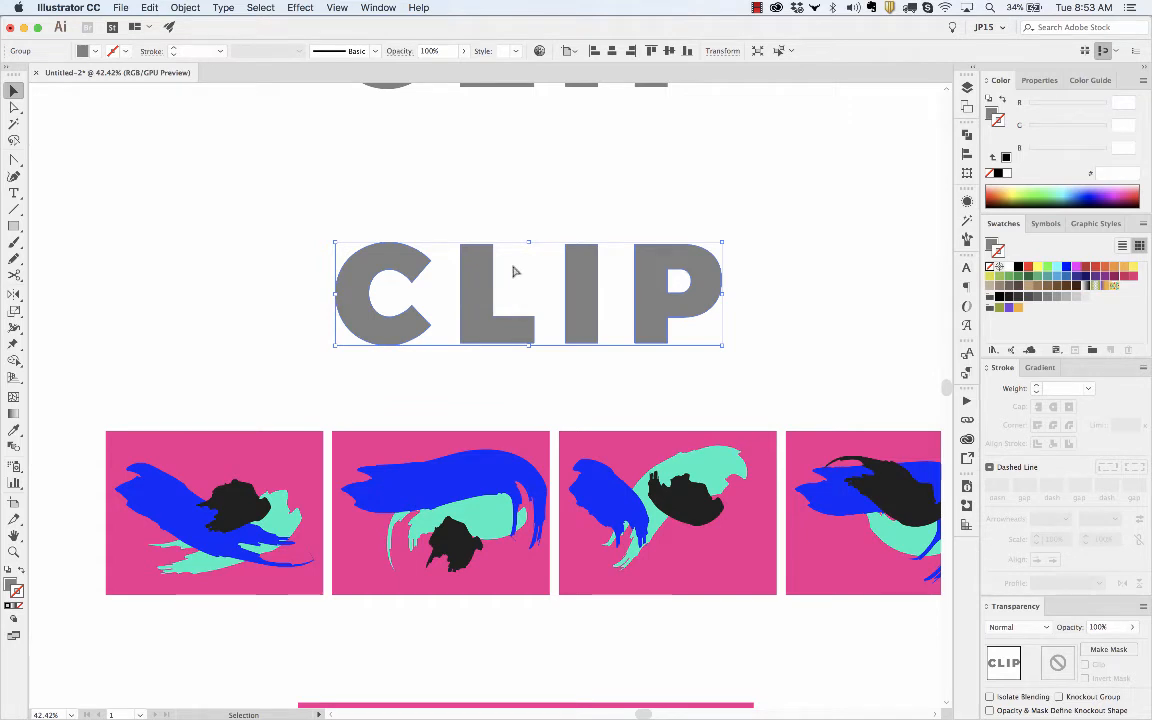
Ungroup the outlined CLIP letters and select the C, L and I one by one to check they are separate.
{"action": "key", "text": "shift+super+g"}
{"action": "left_click", "coordinate": [370, 188]}
{"action": "left_click", "coordinate": [403, 260]}
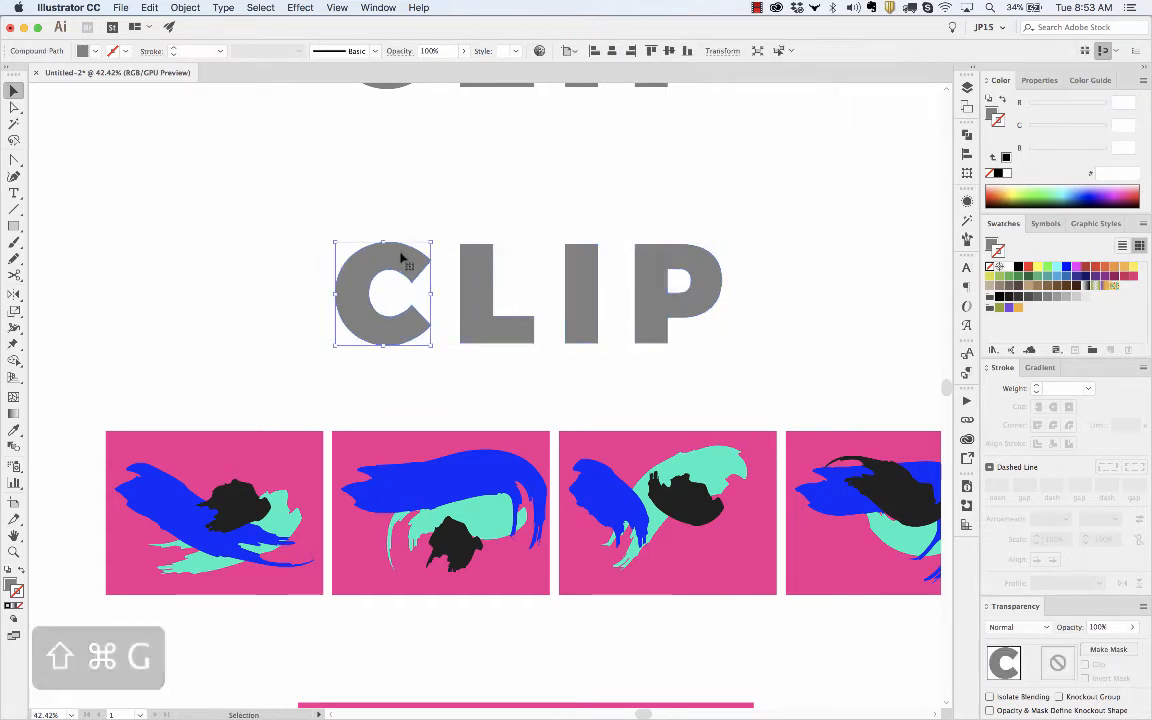
{"action": "left_click", "coordinate": [478, 283]}
{"action": "left_click", "coordinate": [571, 290]}
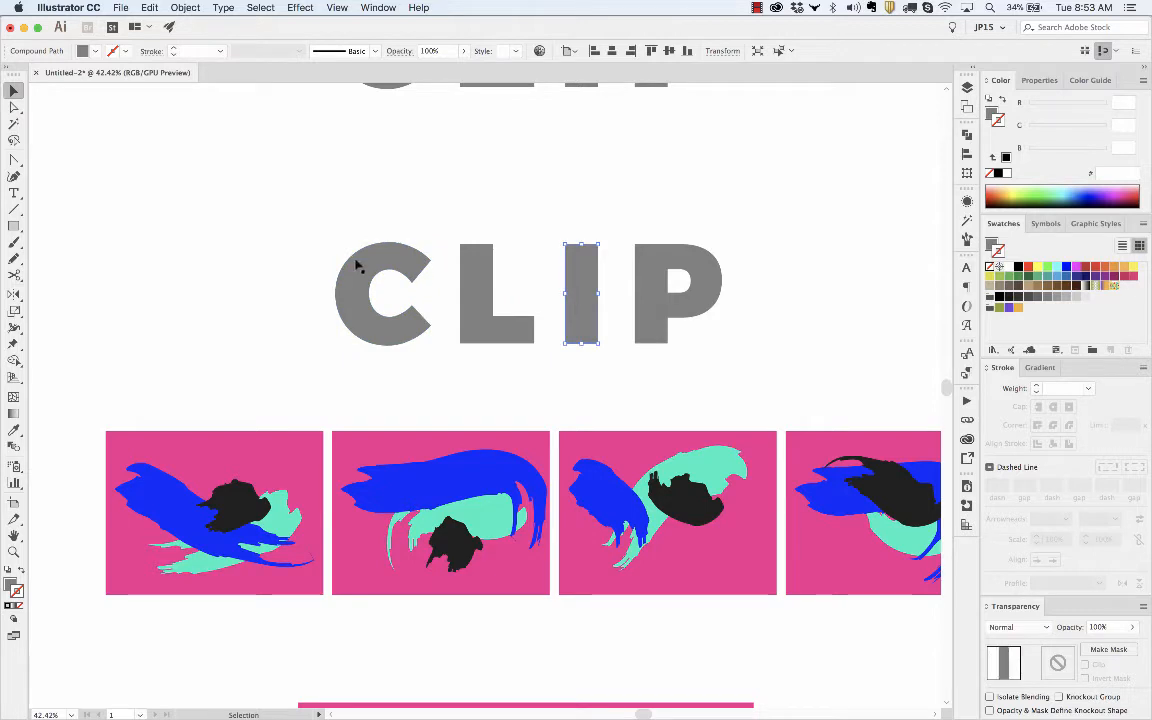
Move the first painted pink artwork over the letter C and send it behind the letters.
{"action": "left_click_drag", "start_coordinate": [81, 385], "coordinate": [320, 628]}
{"action": "left_click_drag", "start_coordinate": [232, 547], "coordinate": [390, 328]}
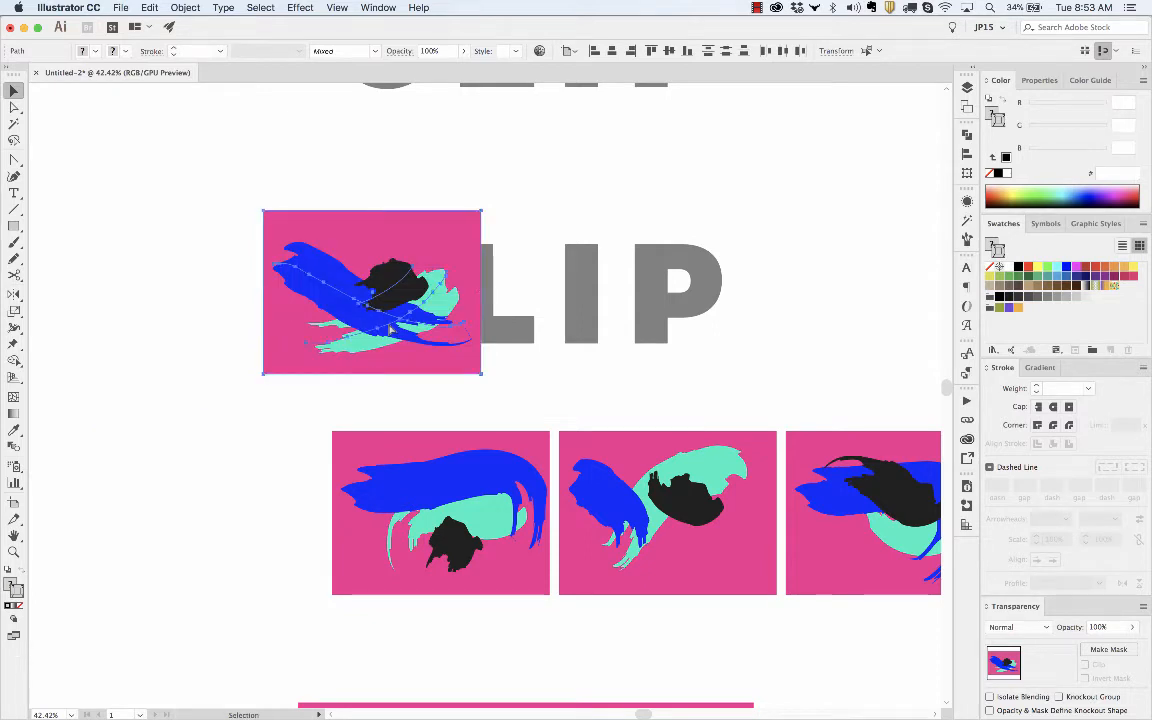
{"action": "key", "text": "super"}
{"action": "key", "text": "super+bracketleft"}
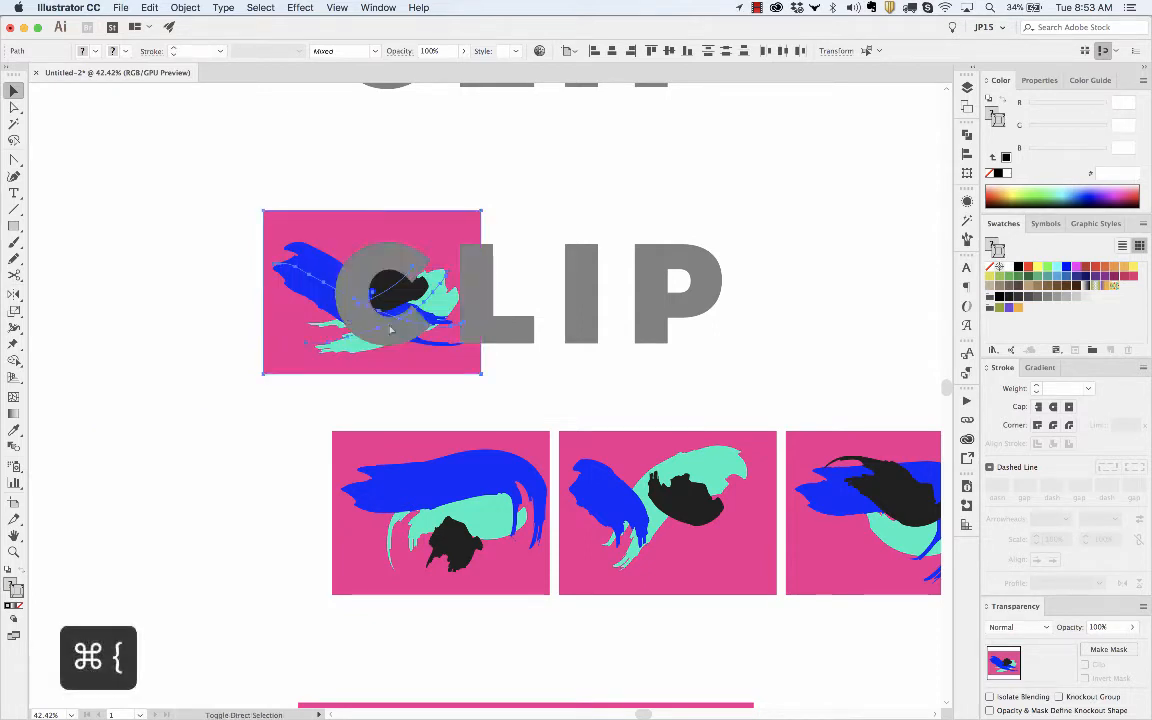
{"action": "left_click", "coordinate": [313, 160]}
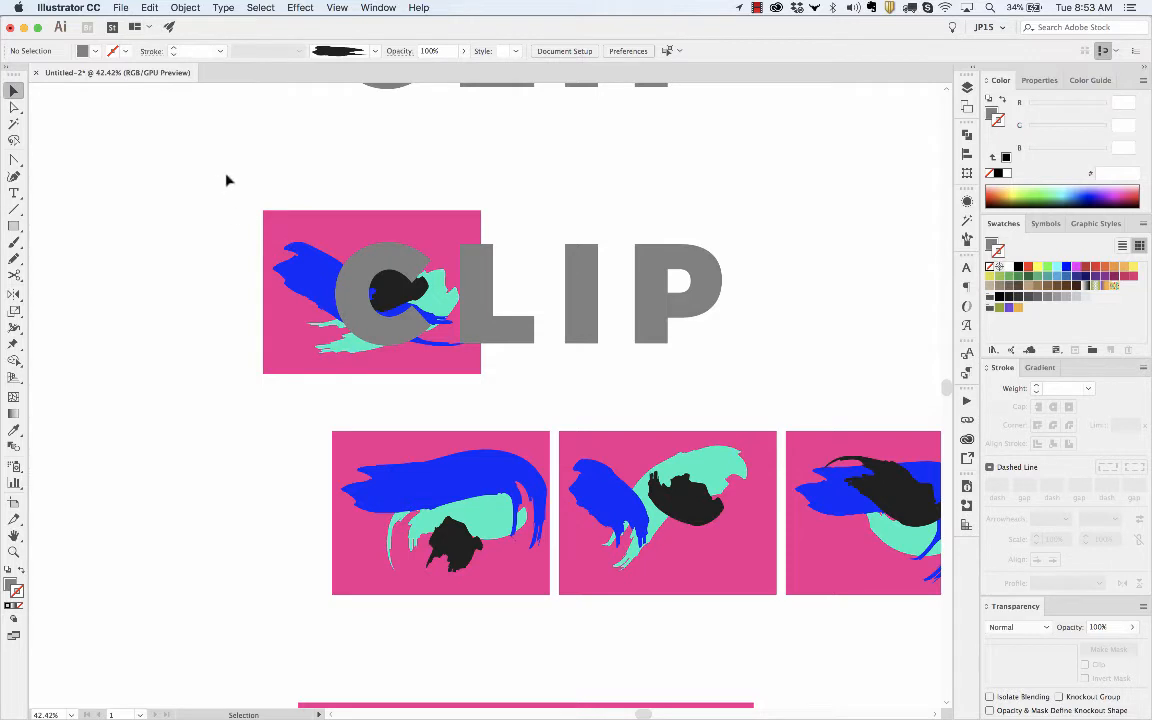
Make a clipping mask from the letter C and the painted artwork behind it.
{"action": "left_click_drag", "start_coordinate": [226, 177], "coordinate": [443, 395]}
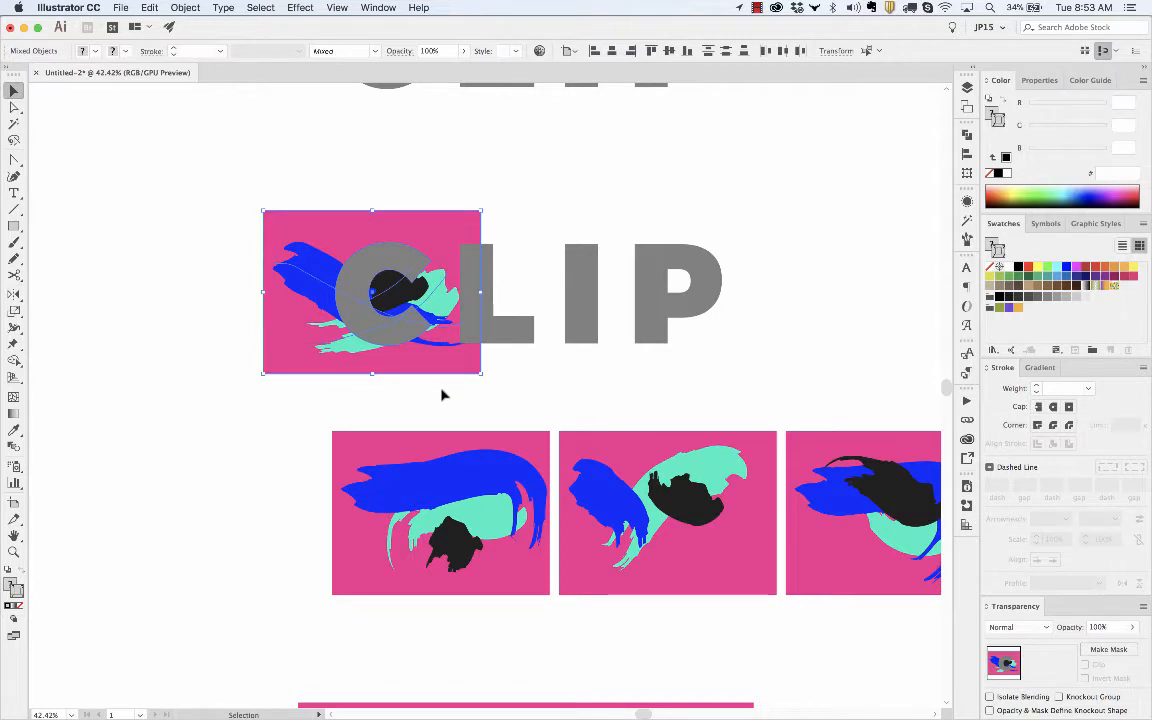
{"action": "key", "text": "super+7"}
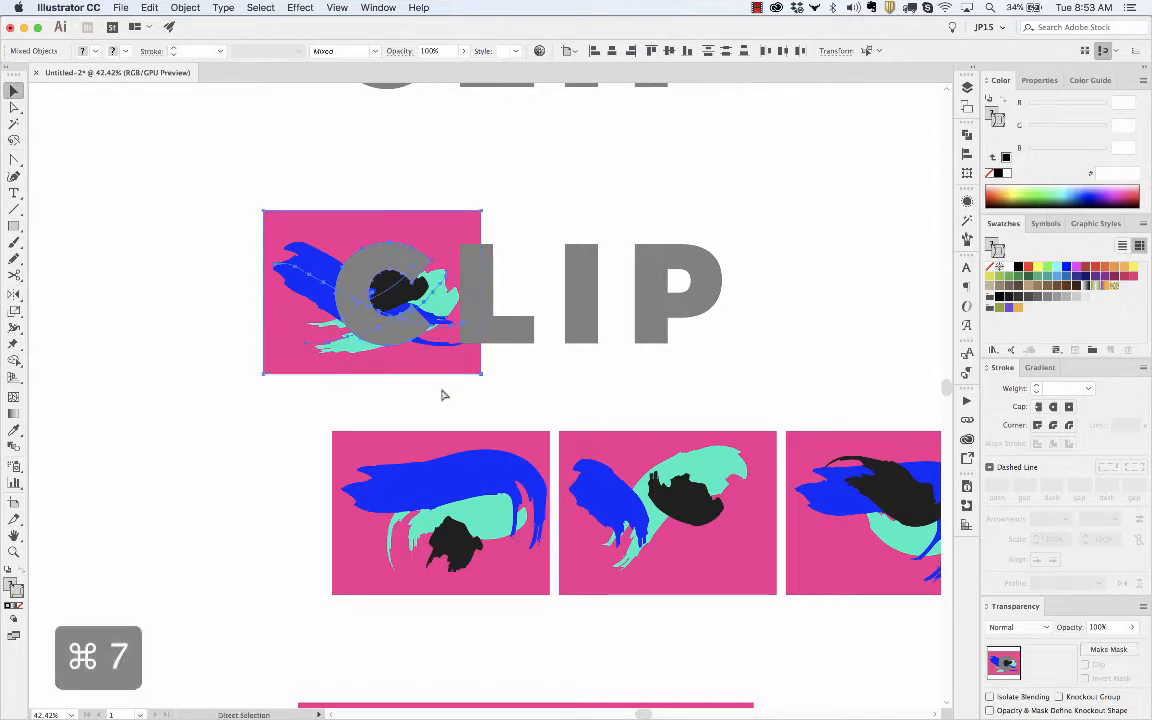
{"action": "left_click", "coordinate": [356, 147]}
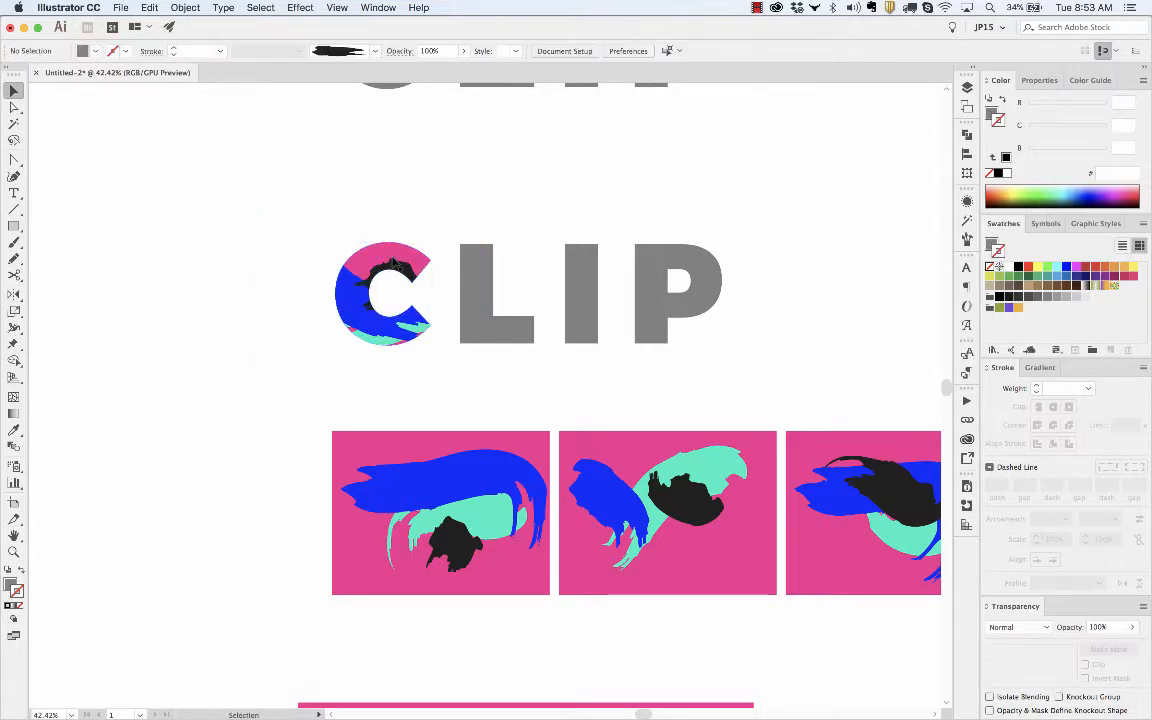
Try moving the clipped letter C away from the word, and undo the moves.
{"action": "left_click_drag", "start_coordinate": [397, 262], "coordinate": [298, 213]}
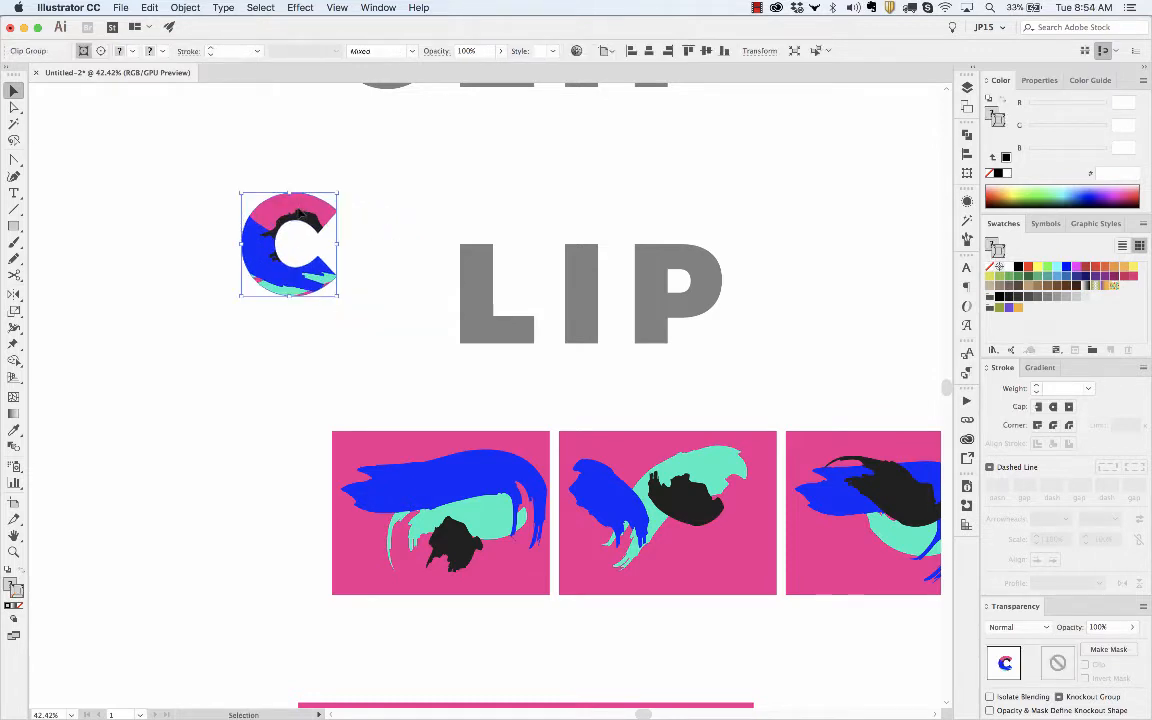
{"action": "left_click_drag", "start_coordinate": [298, 213], "coordinate": [326, 282]}
{"action": "key", "text": "super+z"}
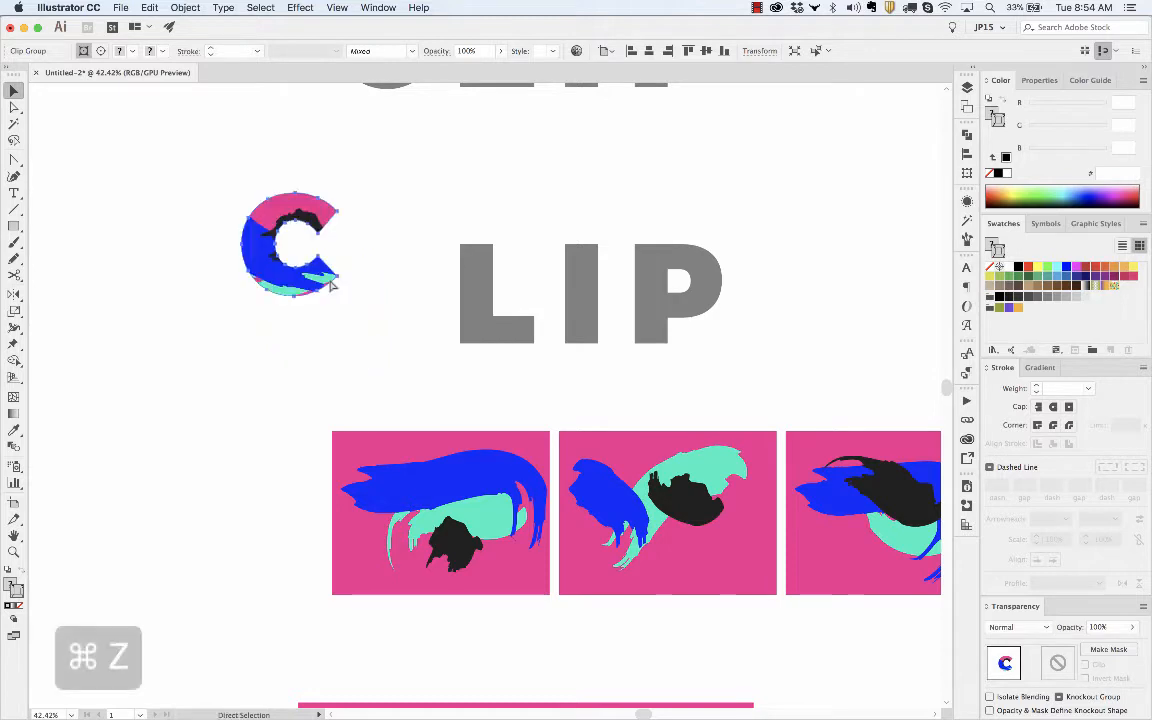
{"action": "key", "text": "super+z"}
{"action": "left_click", "coordinate": [386, 198]}
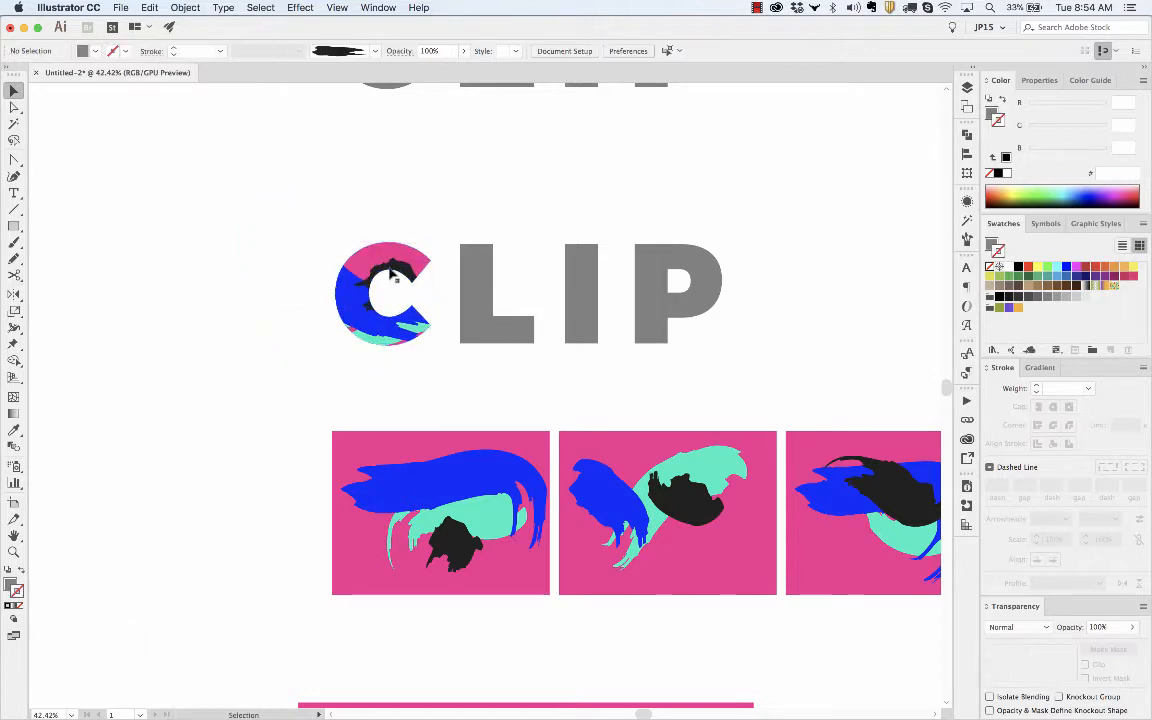
Try reshaping the clipped letter C at its upper edge with Direct Selection, and undo the edits.
{"action": "key", "text": "a"}
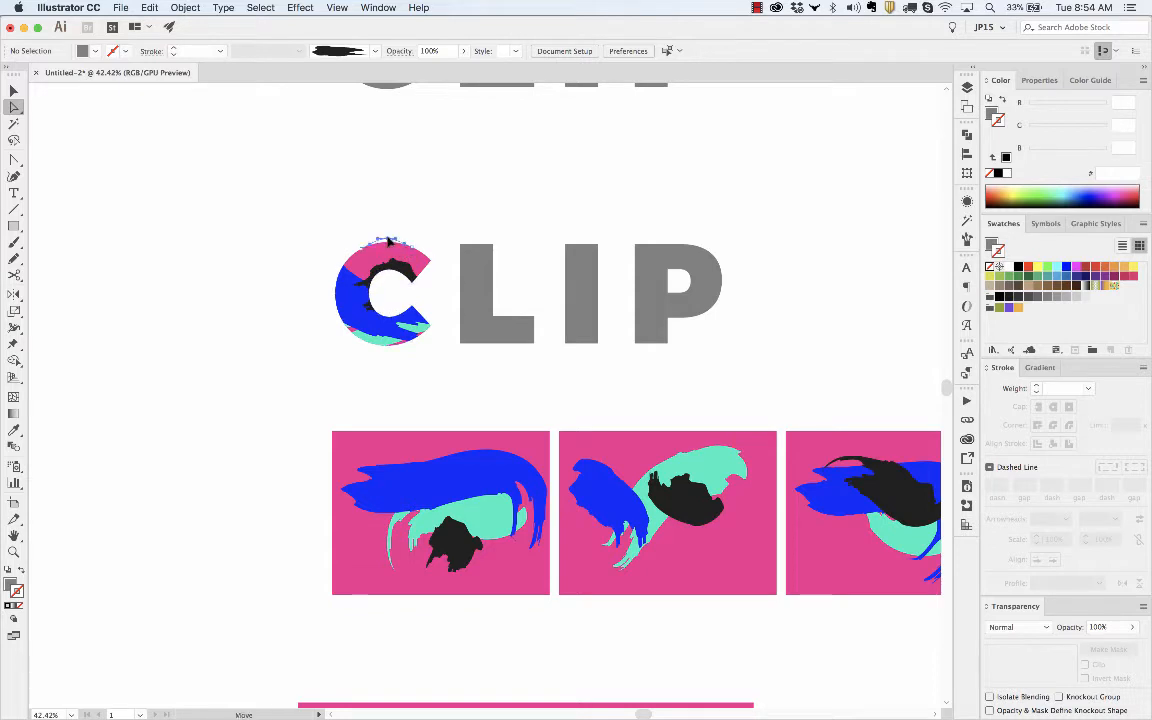
{"action": "left_click_drag", "start_coordinate": [381, 249], "coordinate": [420, 297]}
{"action": "key", "text": "super+z"}
{"action": "key", "text": "super+z"}
{"action": "key", "text": "super+z"}
{"action": "key", "text": "super+z"}
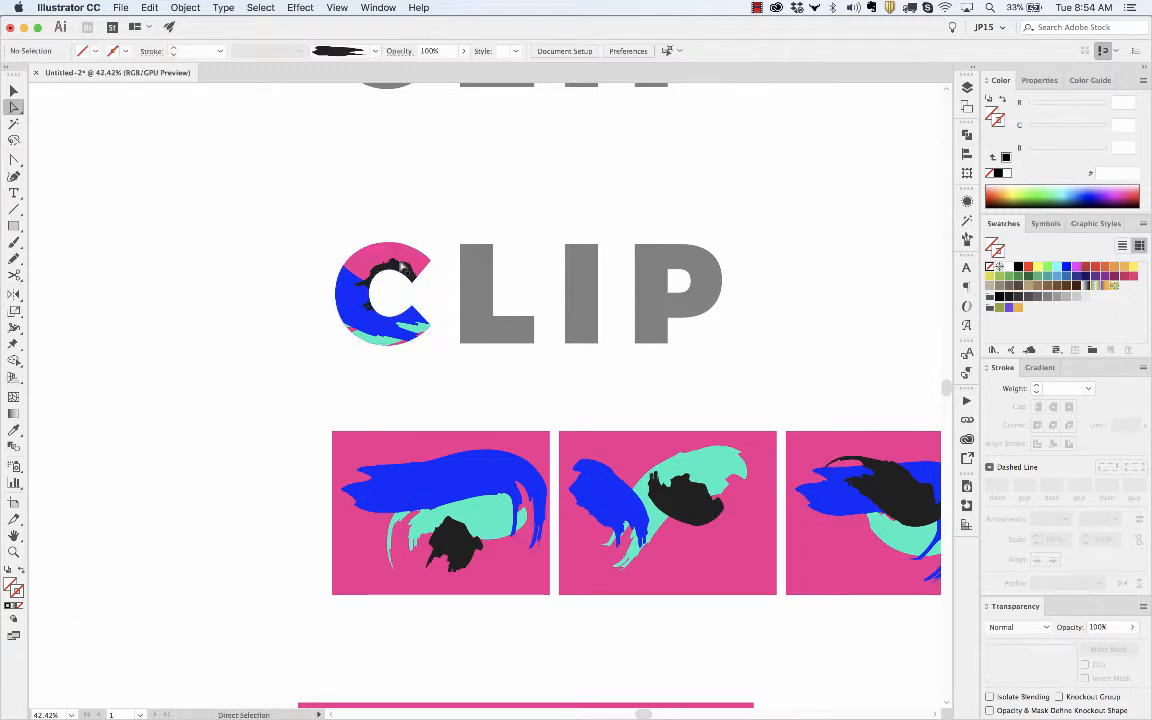
Isolate the C's clip group, try recoloring the blue brush stroke with another swatch, and undo it.
{"action": "key", "text": "v"}
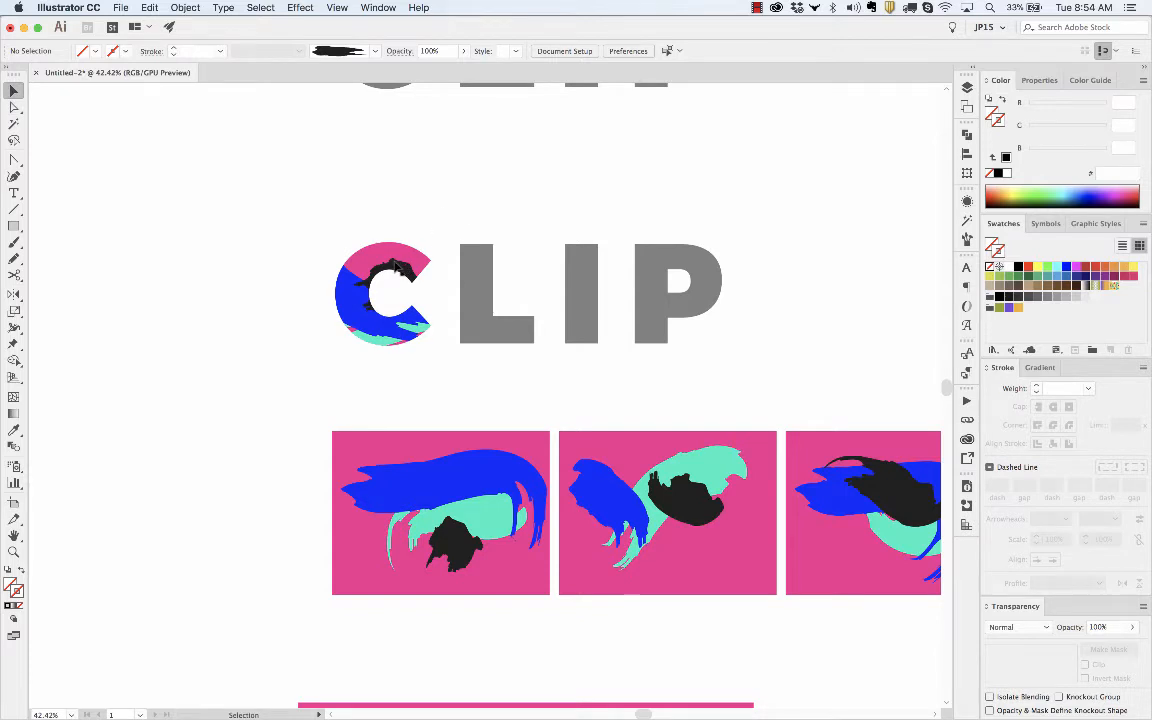
{"action": "double_click", "coordinate": [397, 266]}
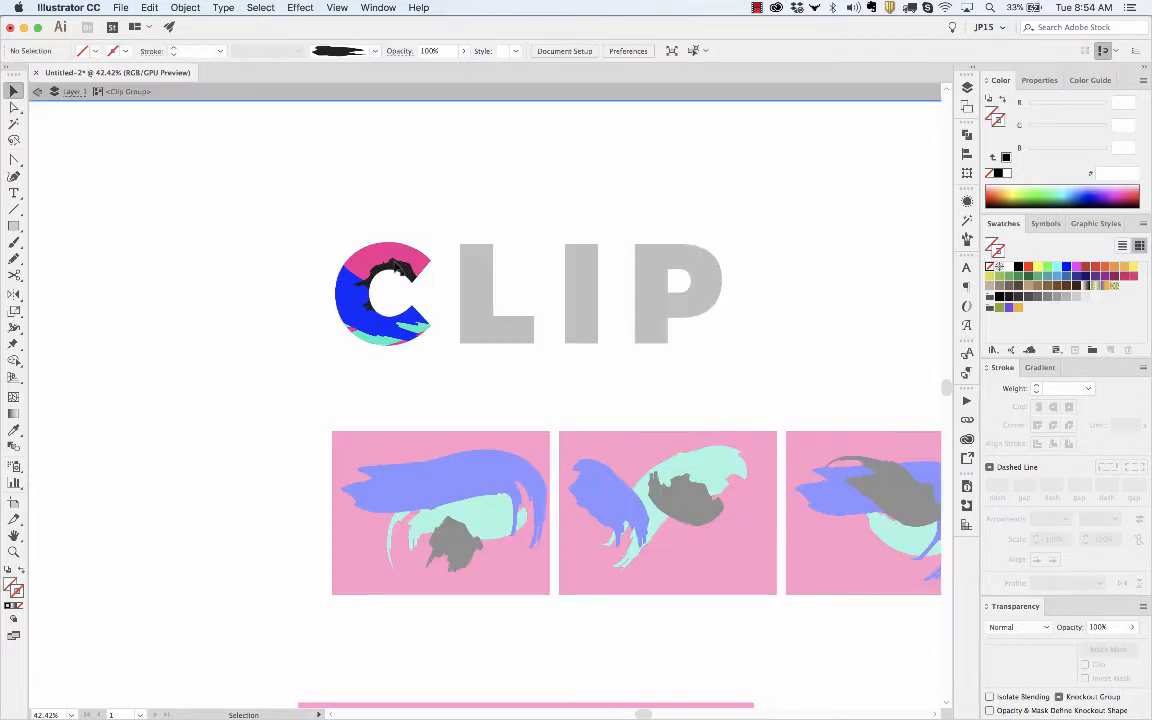
{"action": "left_click", "coordinate": [352, 309]}
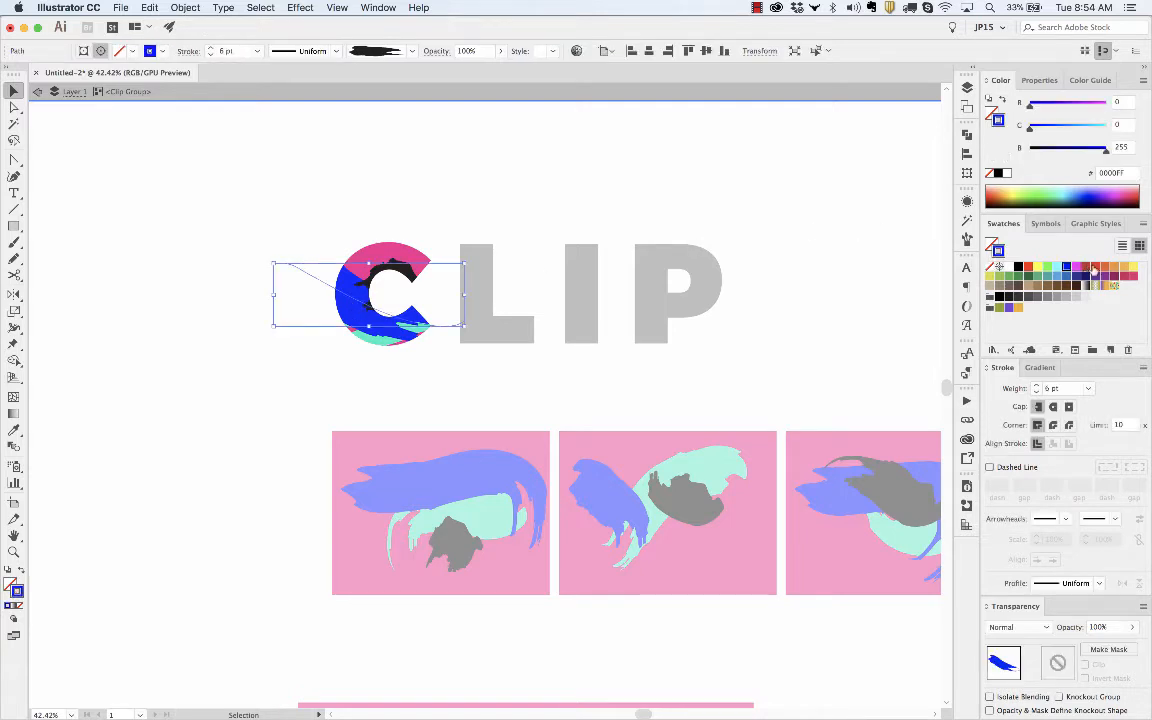
{"action": "left_click", "coordinate": [1094, 268]}
{"action": "key", "text": "cmd+z"}
Try reshaping the blue brush stroke inside the isolated C by moving an anchor point, and undo it.
{"action": "key", "text": "a"}
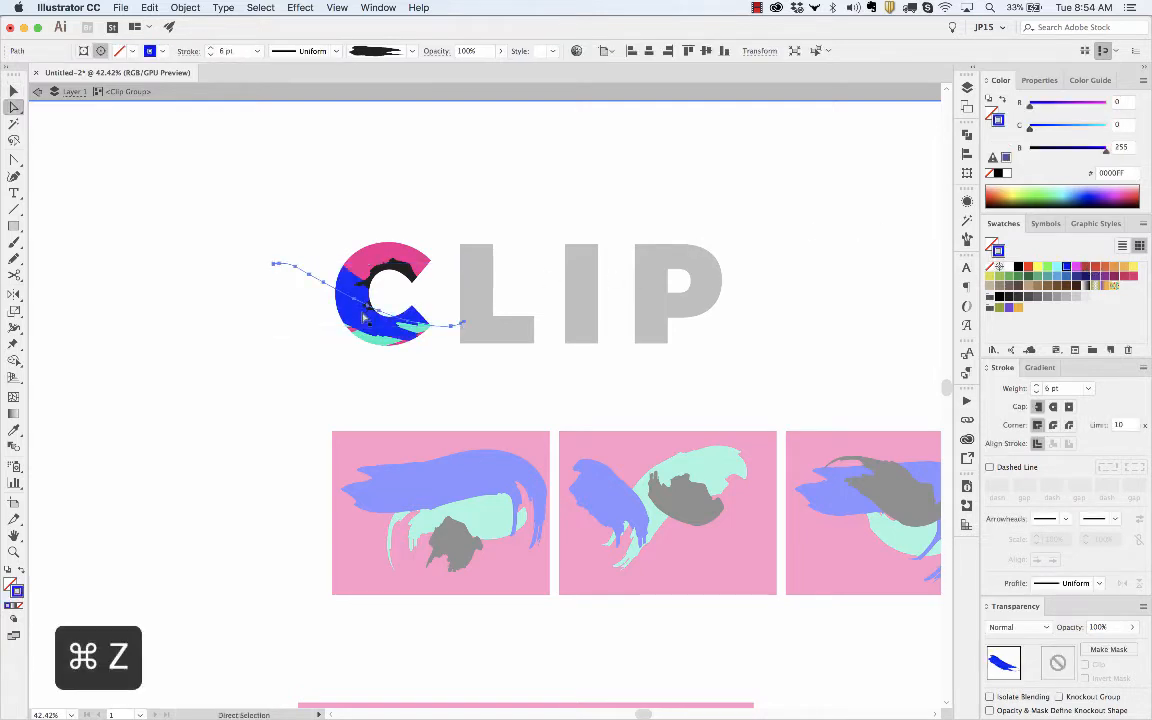
{"action": "left_click", "coordinate": [354, 300]}
{"action": "mouse_move", "coordinate": [354, 300]}
{"action": "left_mouse_down"}
{"action": "mouse_move", "coordinate": [359, 243]}
{"action": "mouse_move", "coordinate": [392, 327]}
{"action": "left_mouse_up"}
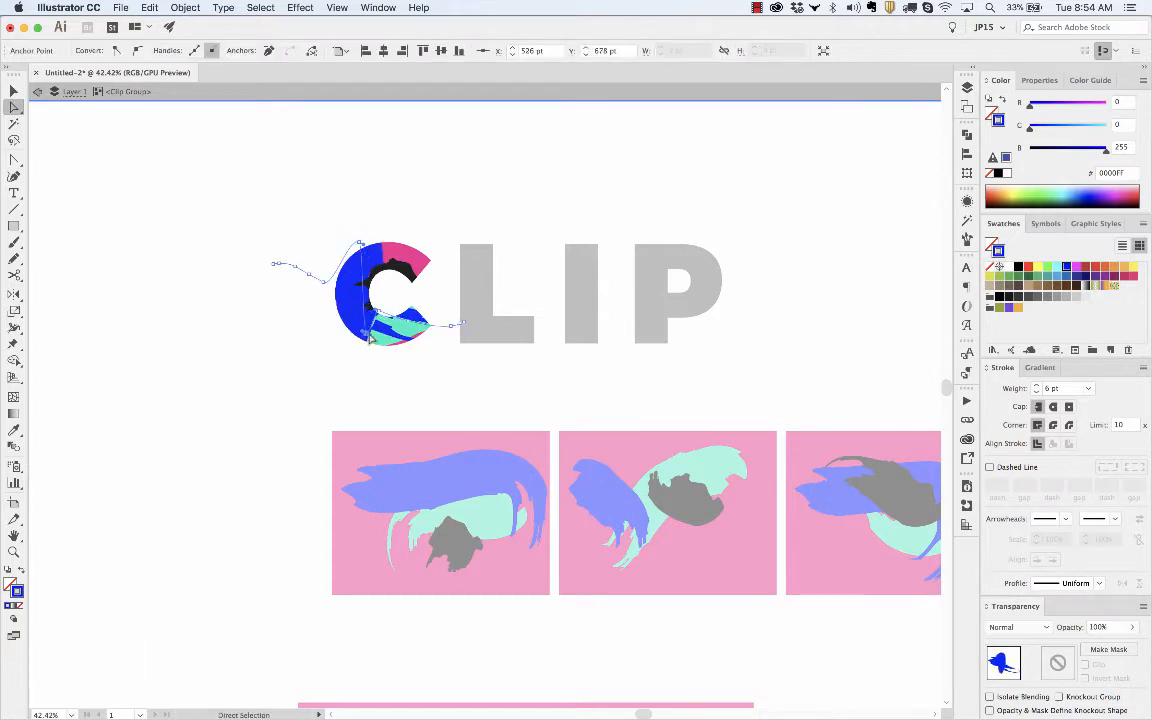
{"action": "key", "text": "cmd+z"}
{"action": "key", "text": "cmd+z"}
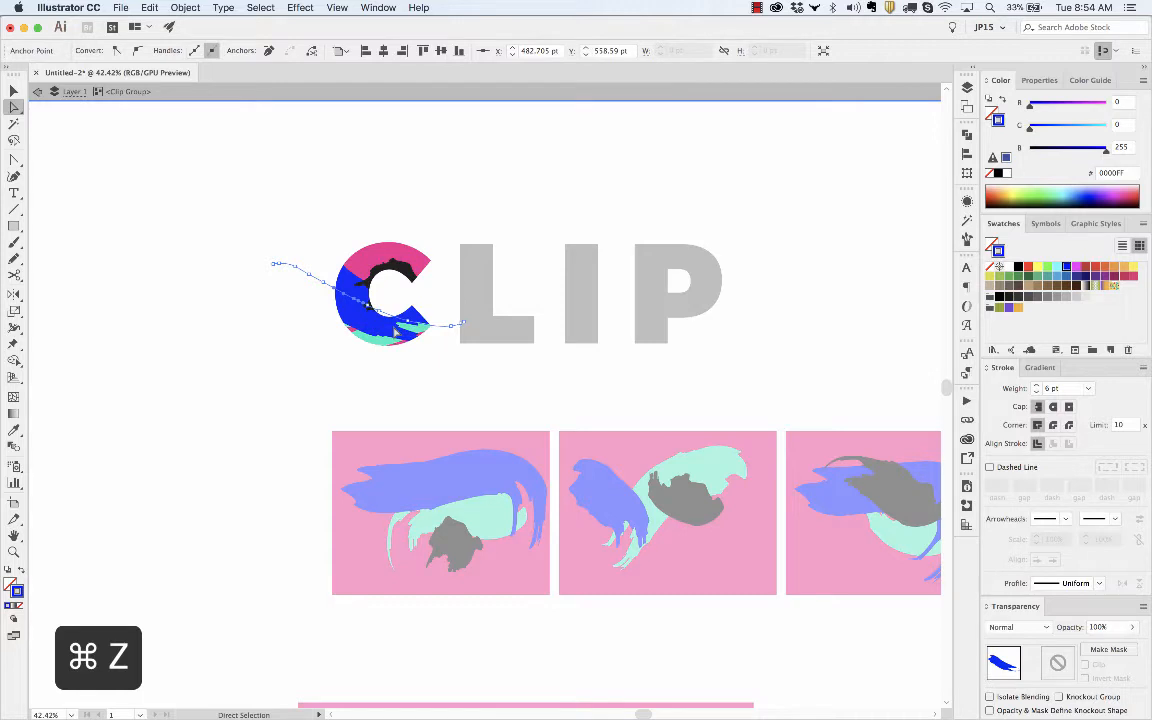
Select the pink background rectangle inside the clip group, deselect it and exit isolation mode.
{"action": "left_click", "coordinate": [348, 226]}
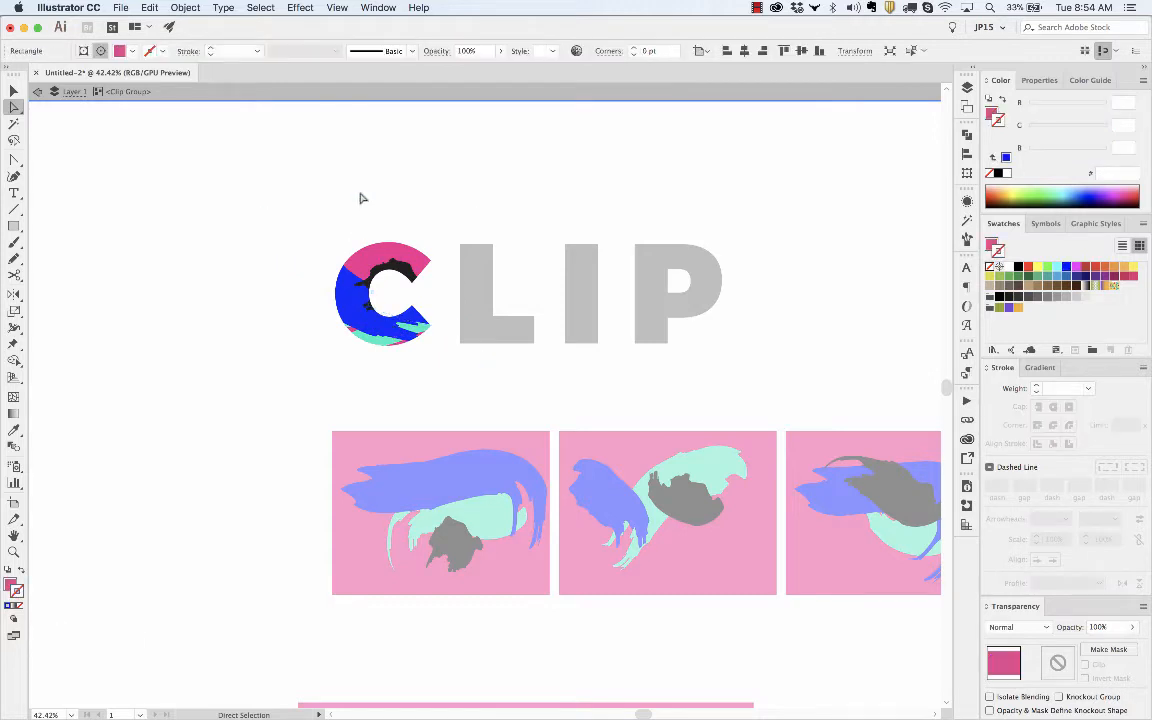
{"action": "left_click", "coordinate": [362, 198]}
{"action": "key", "text": "v"}
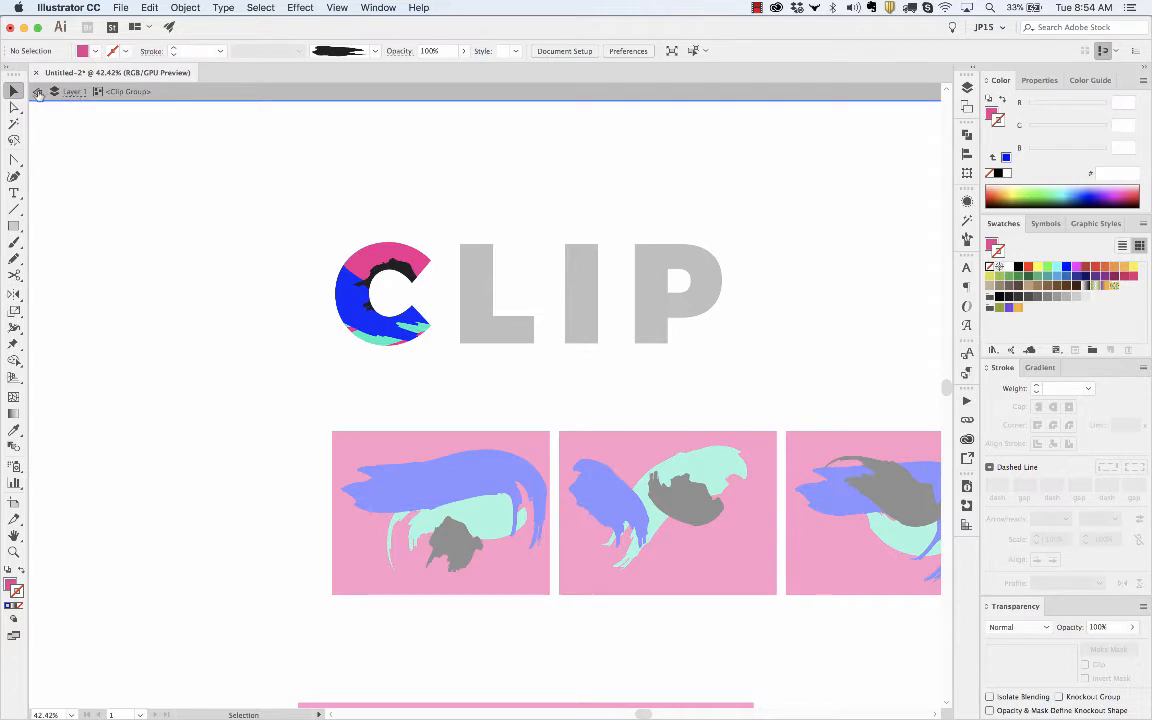
{"action": "double_click", "coordinate": [388, 183]}
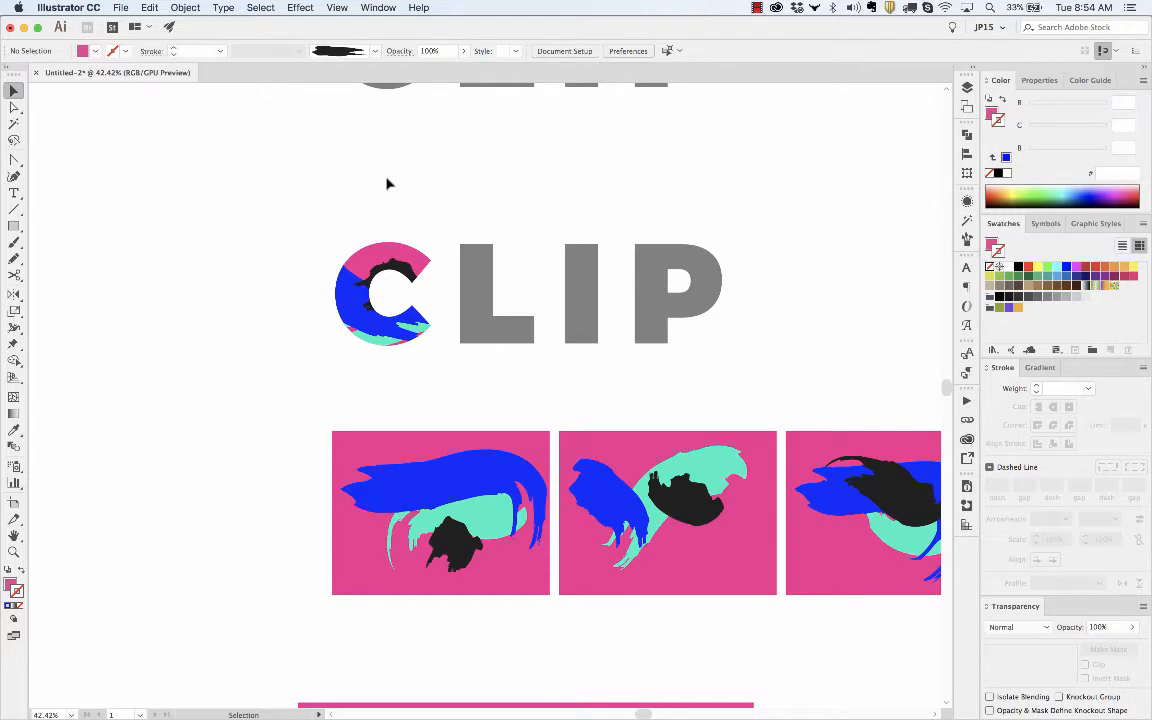
Try reshaping the blue brush stroke in the clipped C with Direct Selection without isolating the group, and undo it.
{"action": "key", "text": "a"}
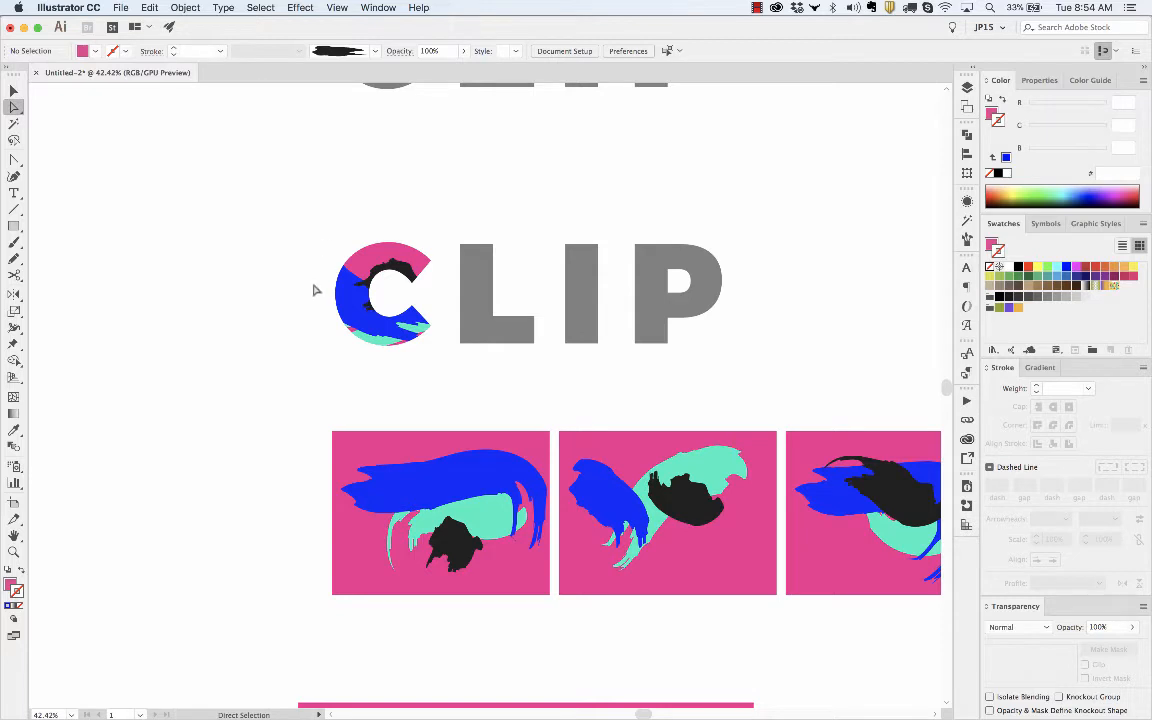
{"action": "left_click", "coordinate": [350, 306]}
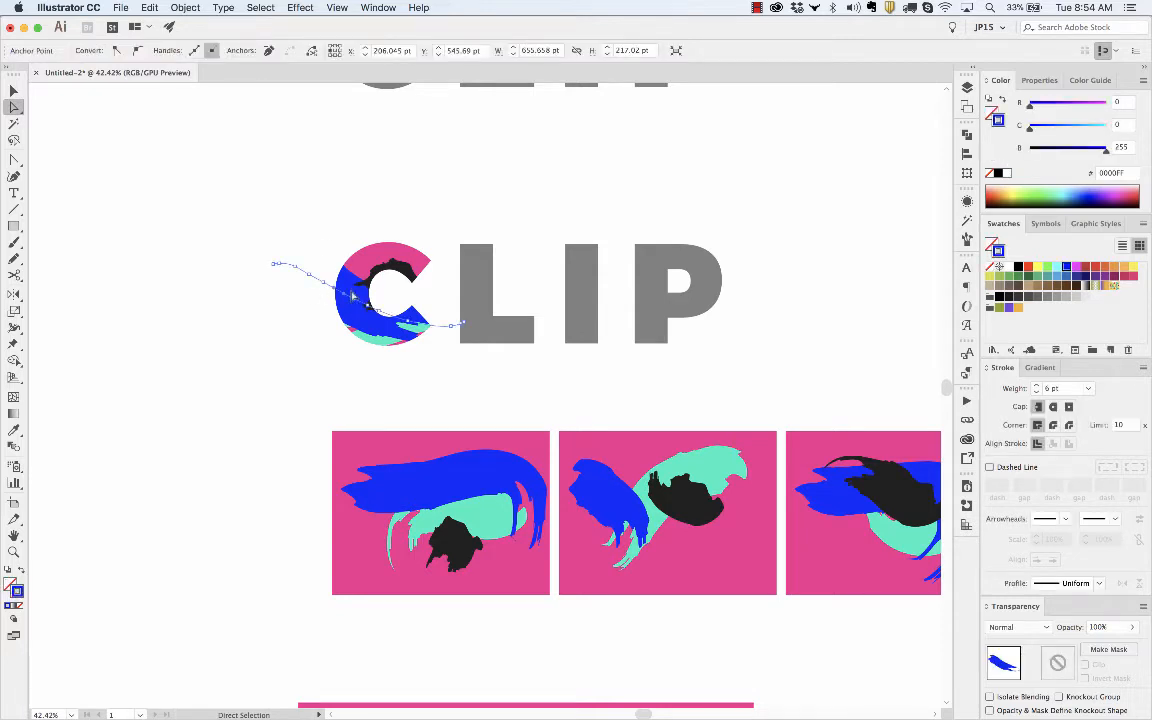
{"action": "left_click", "coordinate": [353, 299]}
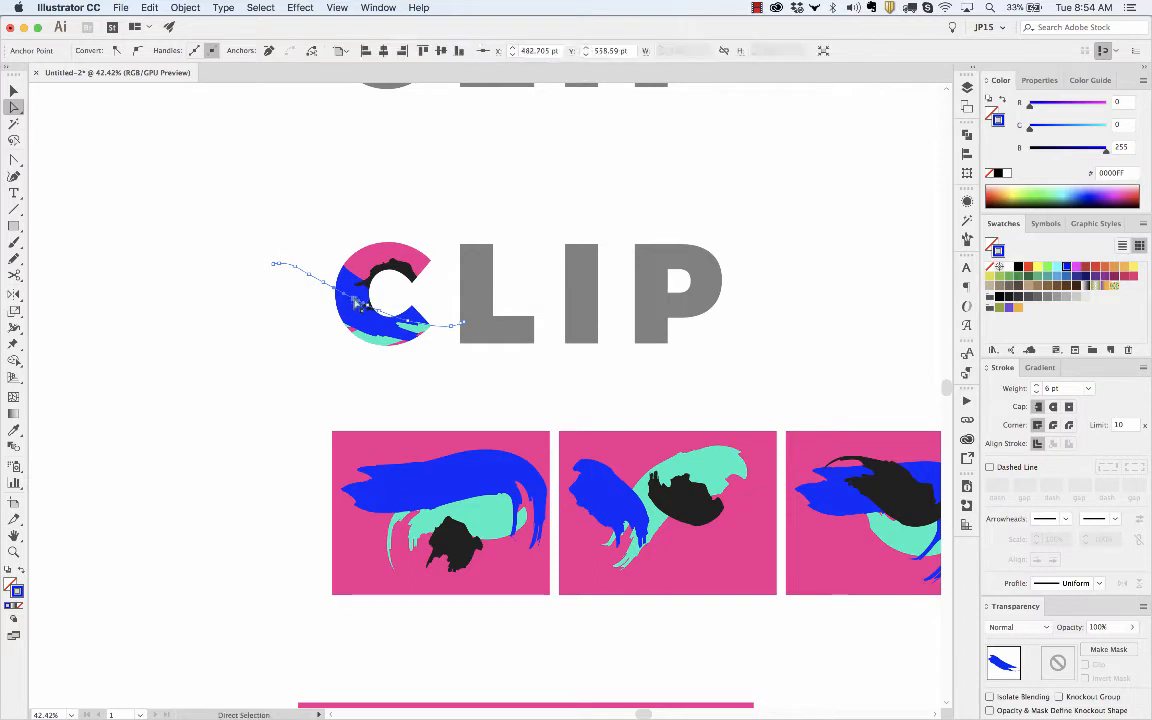
{"action": "key", "text": "super+z"}
{"action": "key", "text": "super+z"}
{"action": "left_click", "coordinate": [356, 302]}
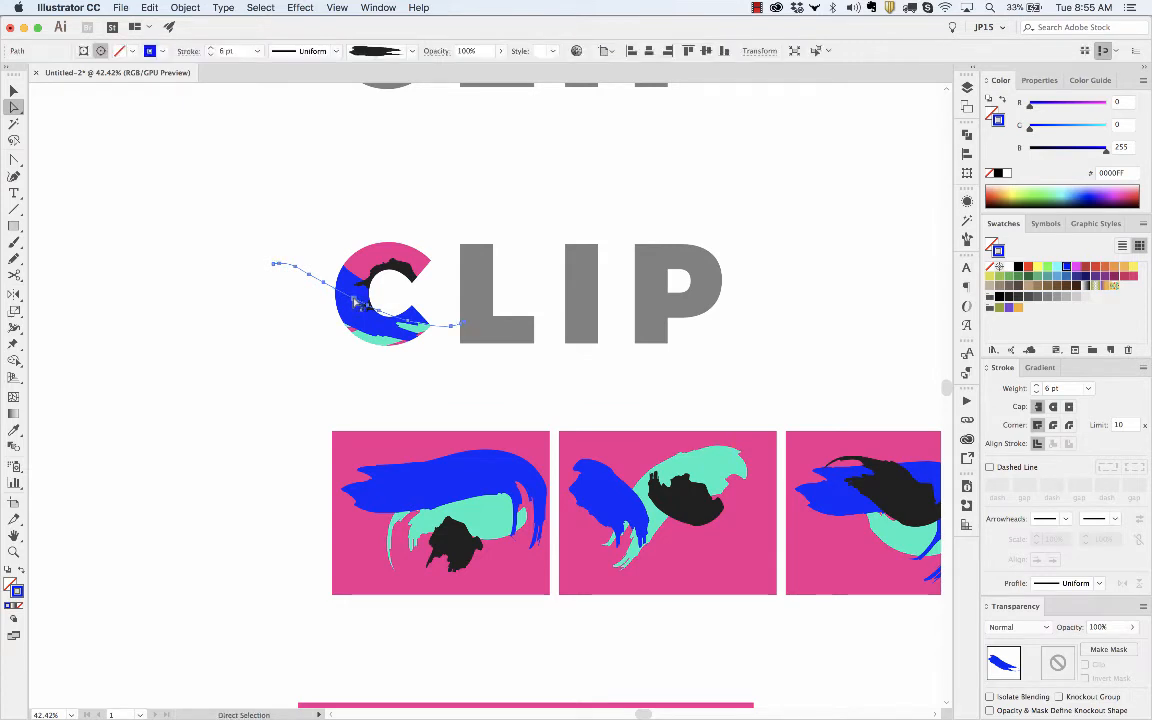
{"action": "left_click_drag", "start_coordinate": [354, 301], "coordinate": [379, 269]}
{"action": "key", "text": "super+z"}
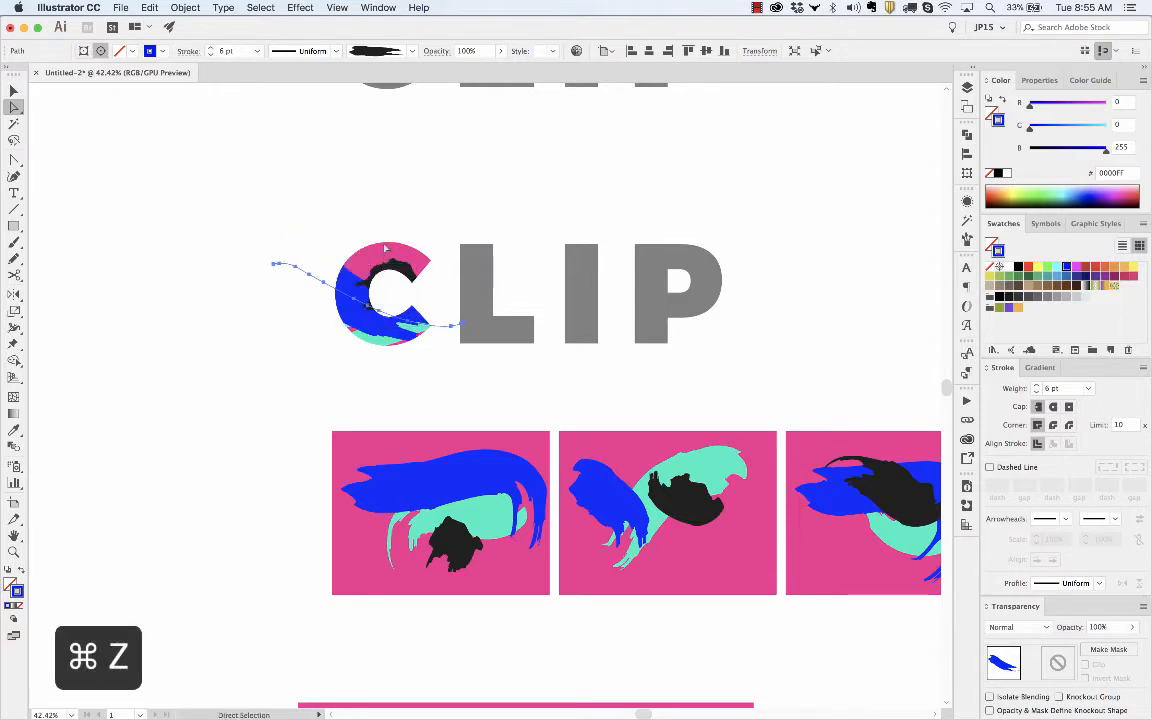
{"action": "left_click", "coordinate": [366, 208]}
Place the next painted pink artwork behind the letter L and clip it with the L shape.
{"action": "key", "text": "v"}
{"action": "key", "text": "space"}
{"action": "left_click_drag", "start_coordinate": [365, 190], "coordinate": [316, 181]}
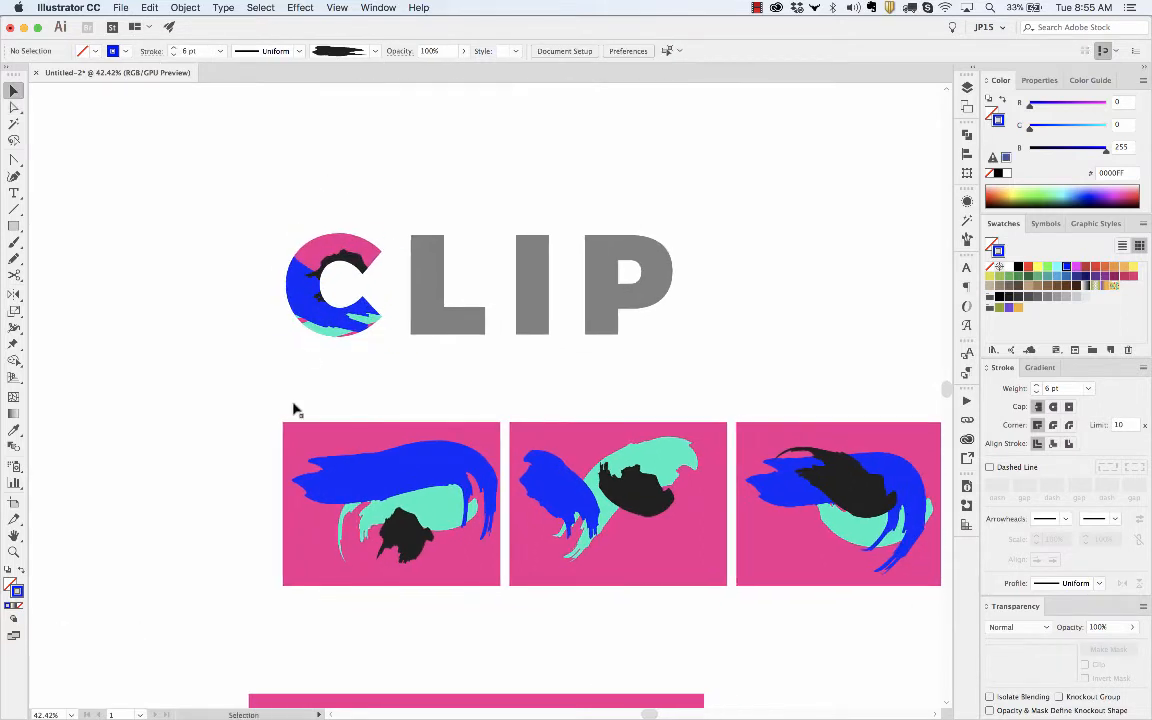
{"action": "left_click_drag", "start_coordinate": [252, 396], "coordinate": [489, 620]}
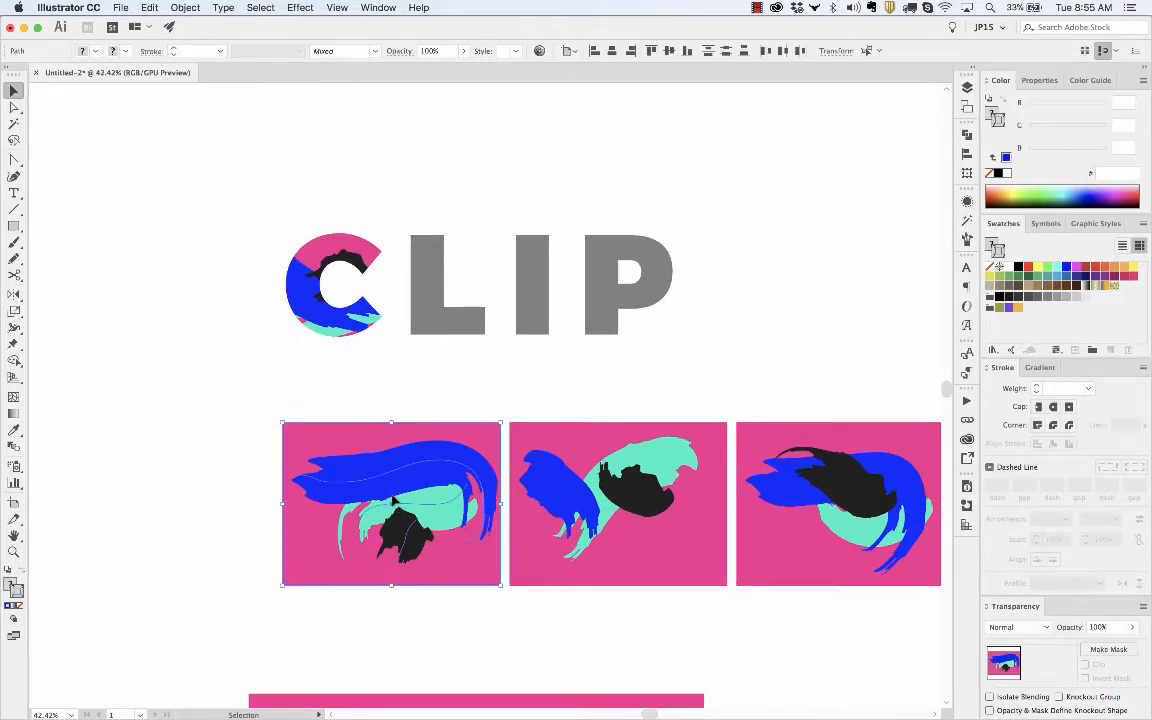
{"action": "left_click_drag", "start_coordinate": [393, 498], "coordinate": [442, 283]}
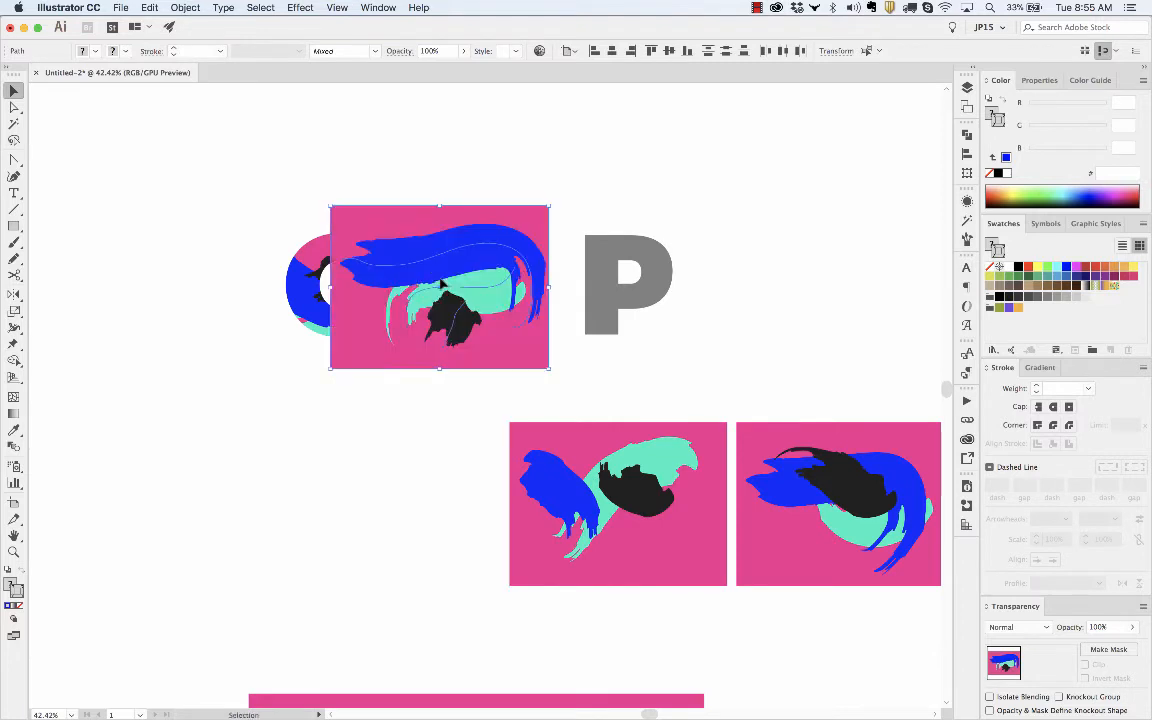
{"action": "key", "text": "super+shift+bracketleft"}
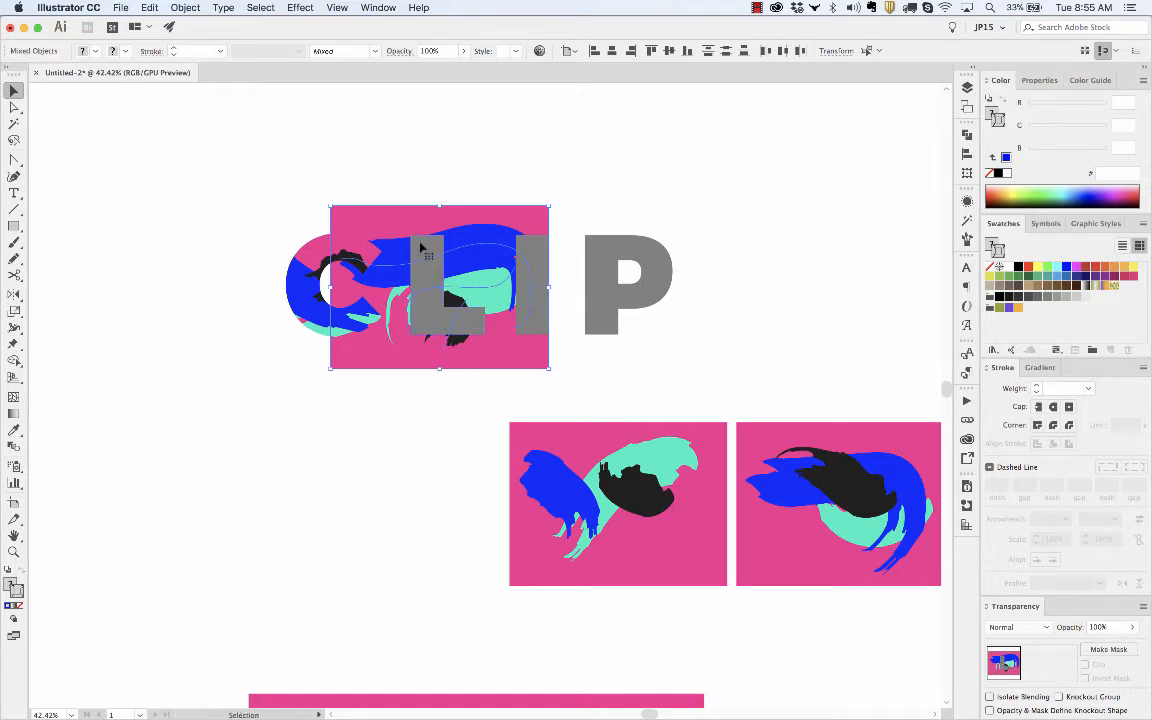
{"action": "key", "text": "super+7"}
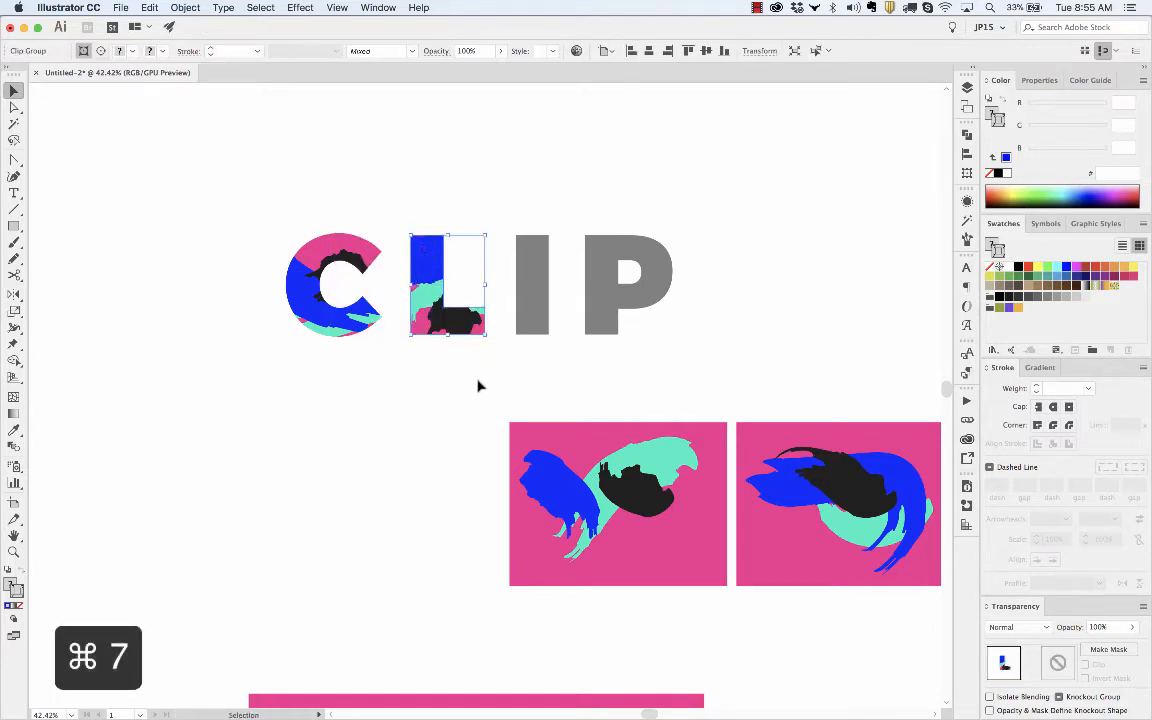
Place the next painted pink artwork behind the letter I and clip it with the I shape.
{"action": "left_click_drag", "start_coordinate": [470, 405], "coordinate": [589, 341]}
{"action": "key", "text": "super+shift+bracketleft"}
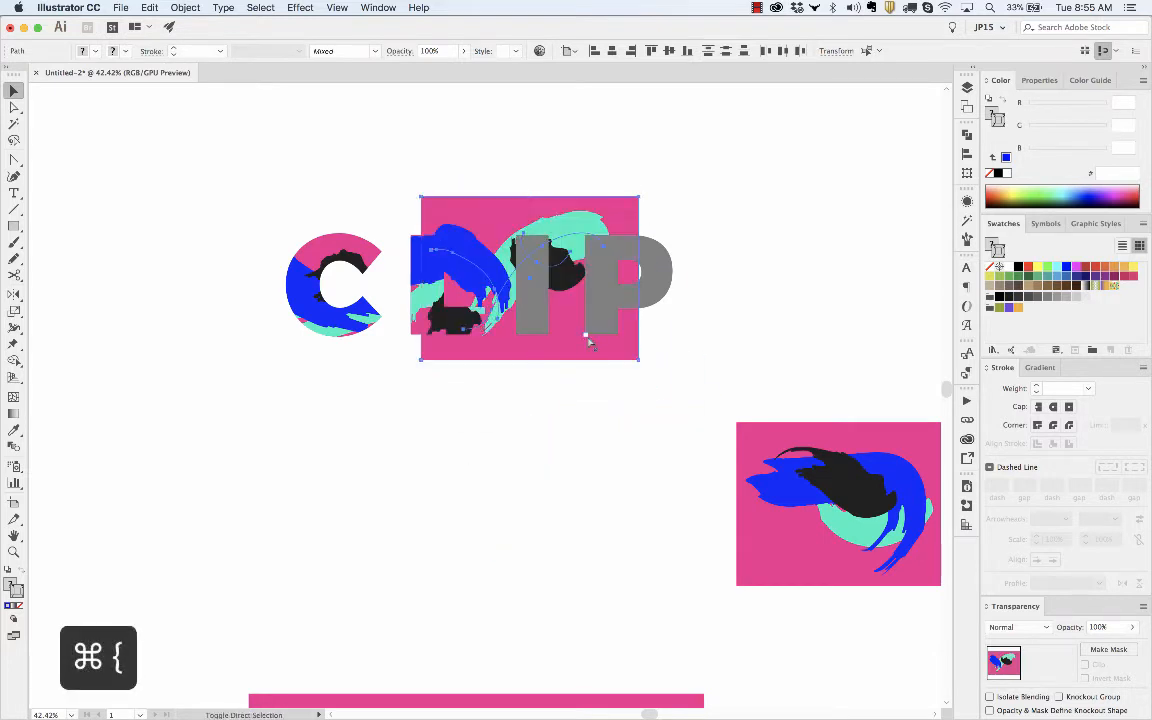
{"action": "key", "text": "super+7"}
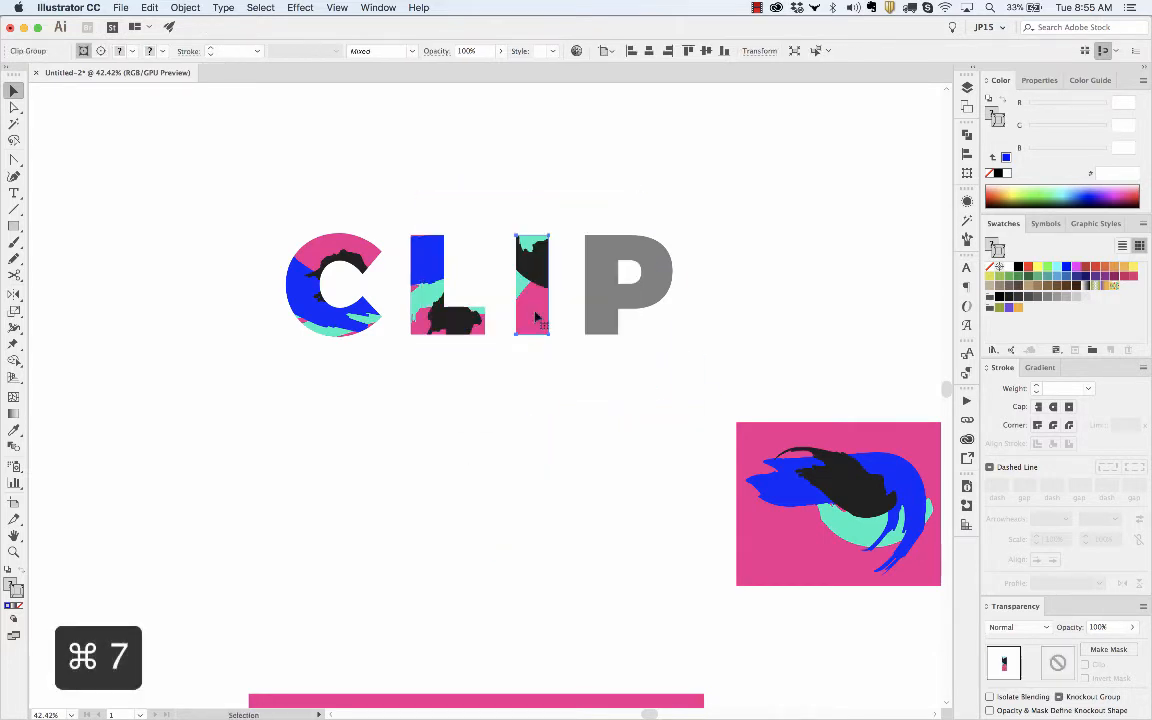
Place the last painted pink artwork behind the letter P and clip it with the P shape.
{"action": "scroll", "coordinate": [712, 411], "scroll_direction": "right", "scroll_amount": 3}
{"action": "left_click", "coordinate": [757, 488]}
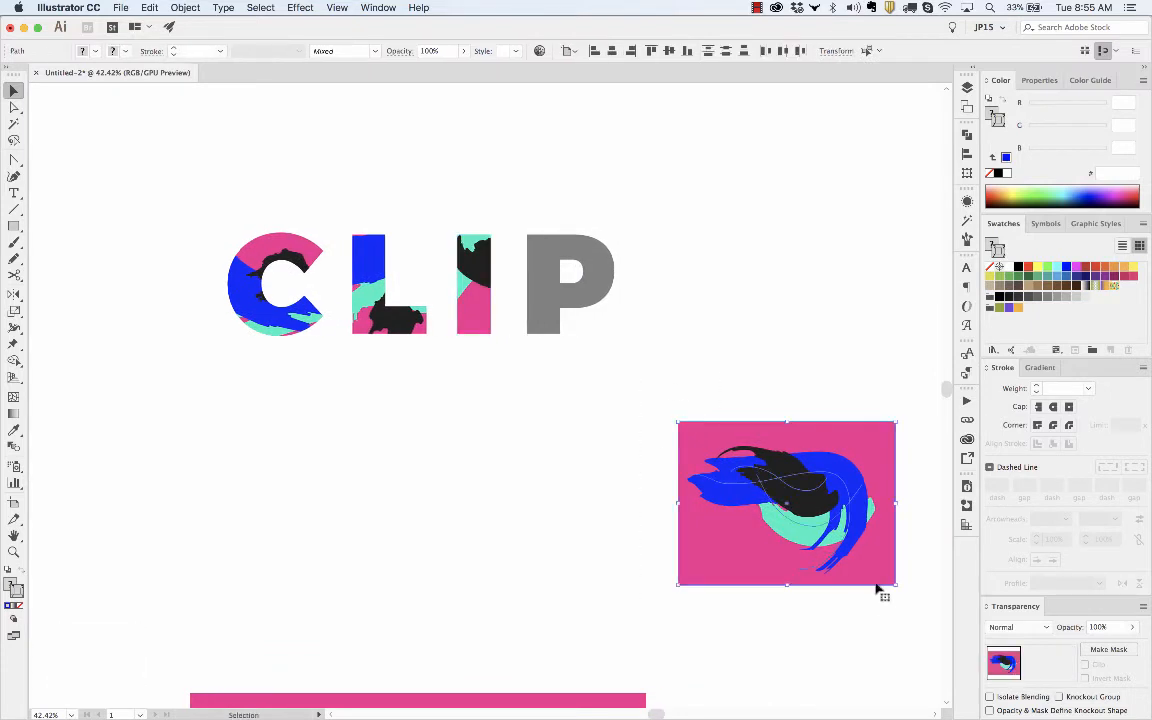
{"action": "left_click_drag", "start_coordinate": [844, 553], "coordinate": [621, 336]}
{"action": "key", "text": "super+shift+bracketleft"}
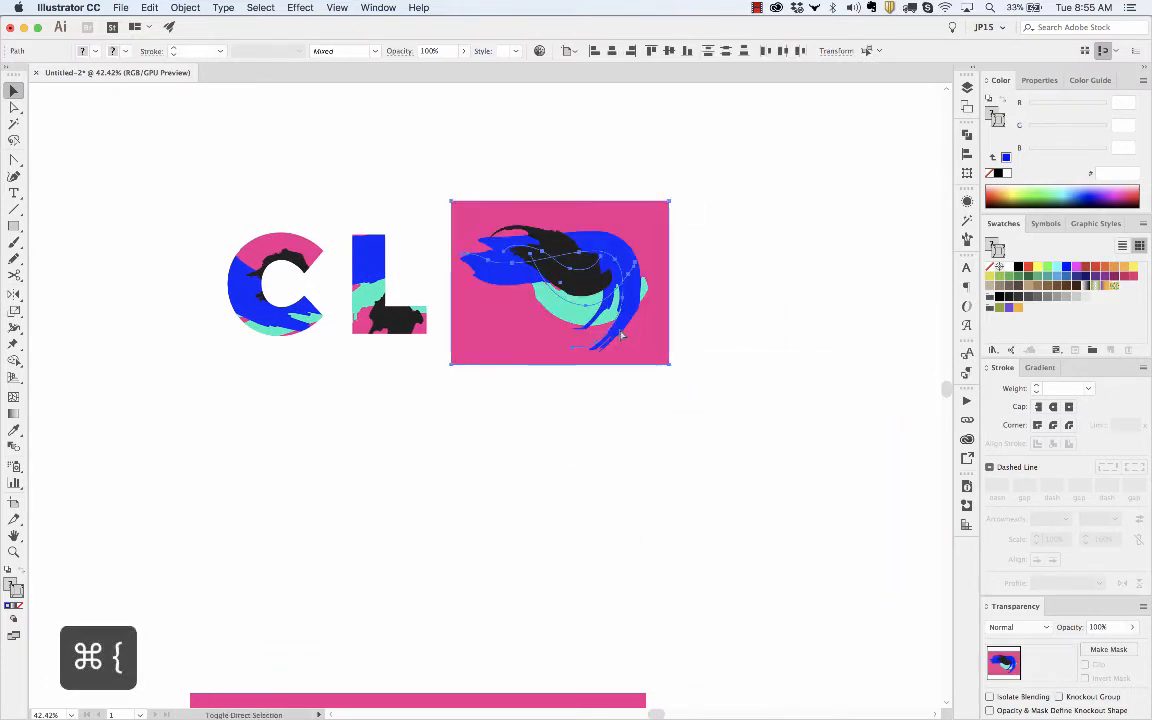
{"action": "left_click", "coordinate": [576, 246], "text": "shift"}
{"action": "key", "text": "super+7"}
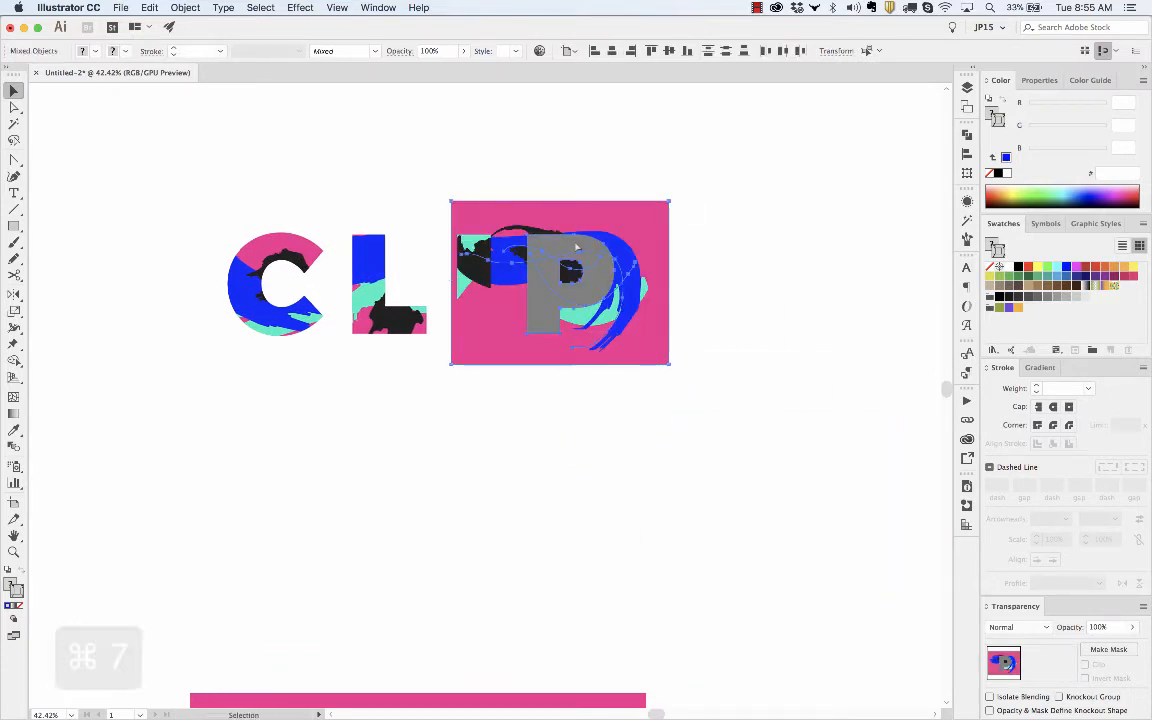
Select all four clipped letters to examine their mask outlines, and clear the selection.
{"action": "left_click_drag", "start_coordinate": [230, 75], "coordinate": [550, 150]}
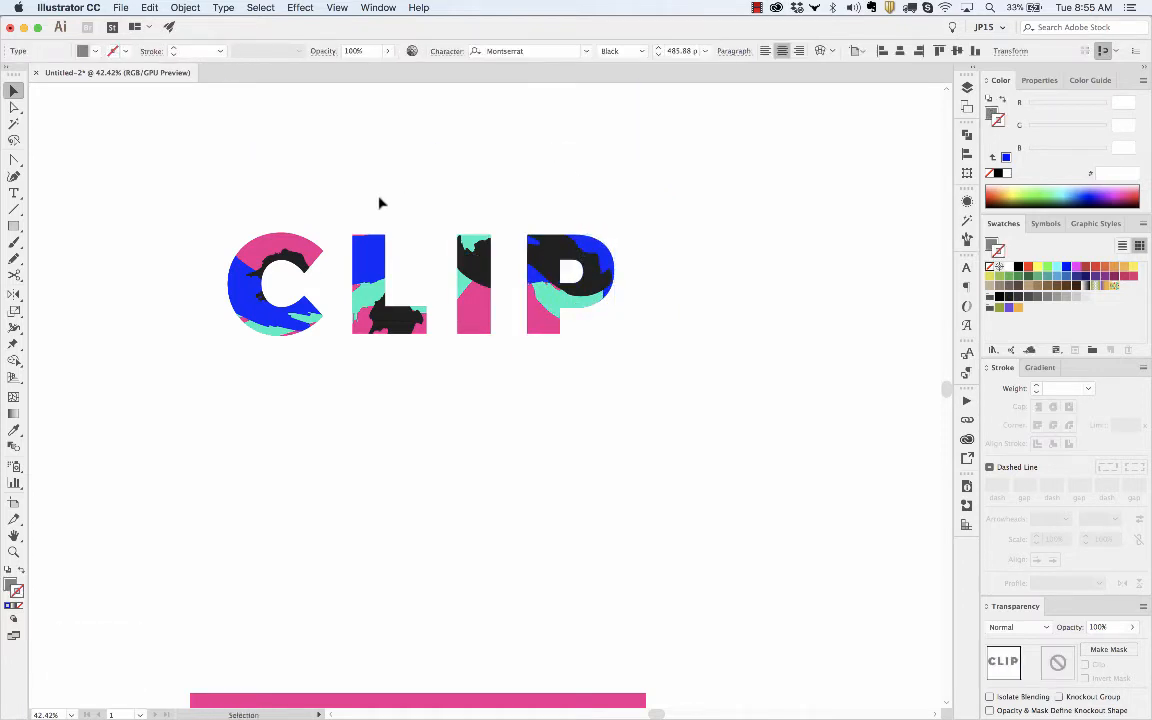
{"action": "left_click_drag", "start_coordinate": [380, 200], "coordinate": [478, 165]}
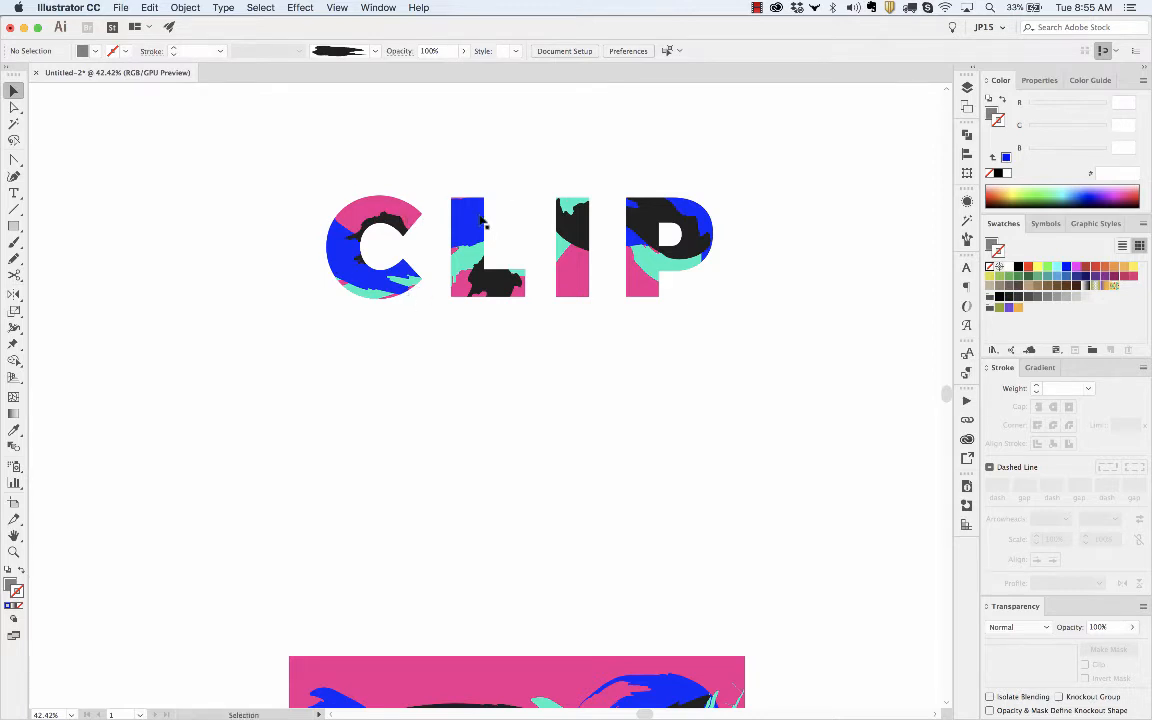
{"action": "scroll", "coordinate": [460, 212], "scroll_direction": "up", "scroll_amount": 3}
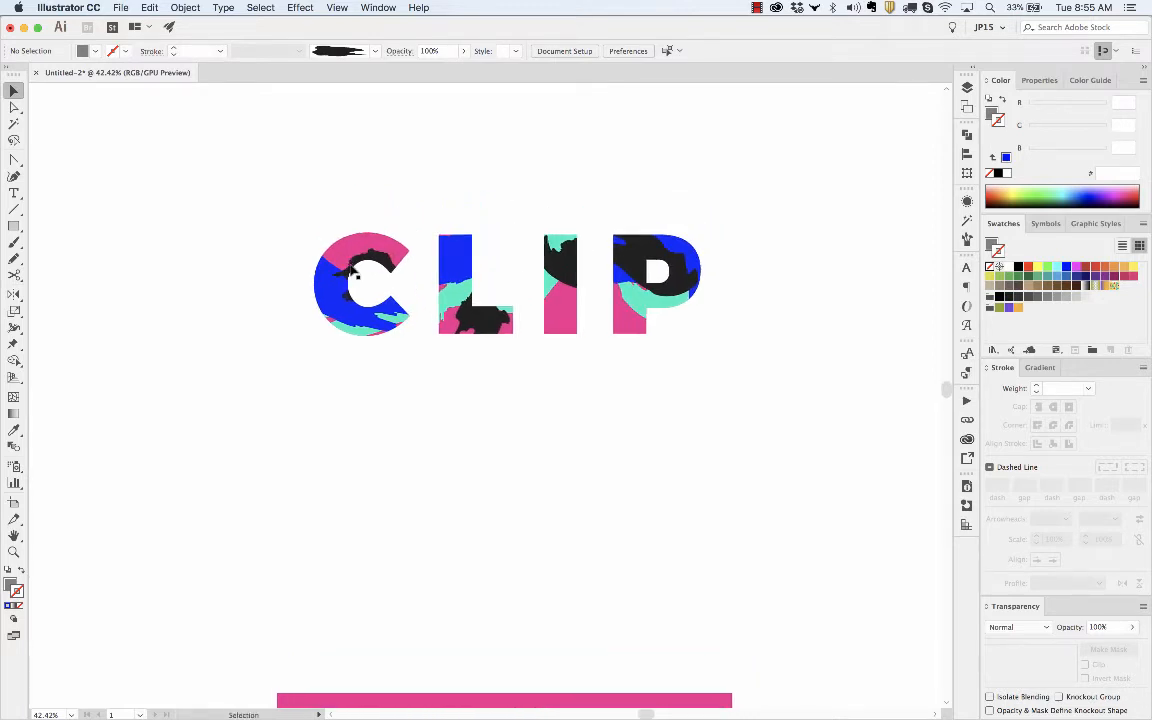
{"action": "left_click_drag", "start_coordinate": [289, 203], "coordinate": [746, 398]}
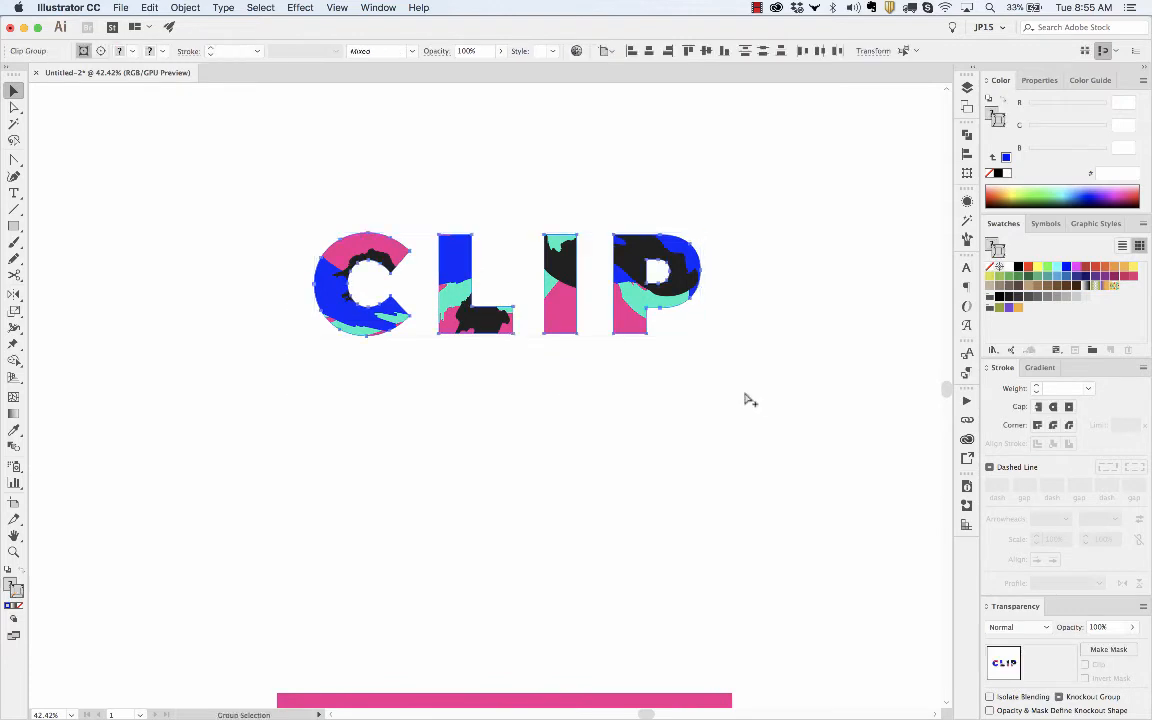
{"action": "key", "text": "v"}
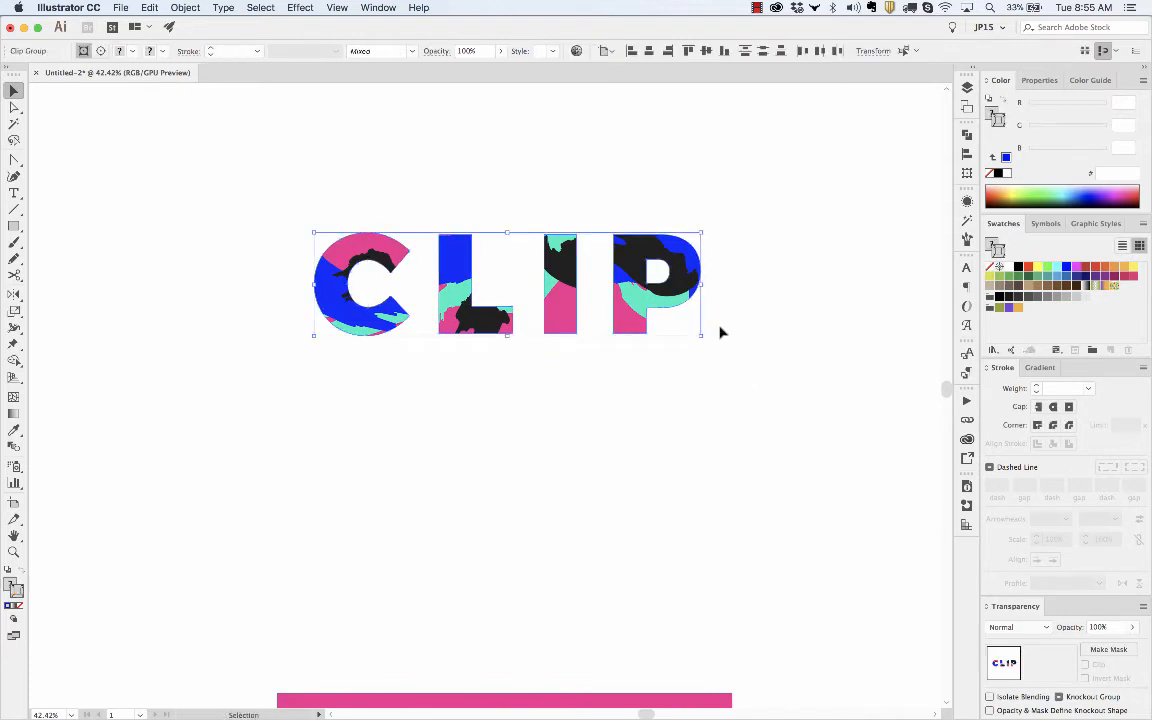
{"action": "left_click", "coordinate": [746, 257]}
Bring the gray CLIP text below the clipped word and convert it into ungrouped letter outlines.
{"action": "scroll", "coordinate": [746, 257], "scroll_direction": "up", "scroll_amount": 5}
{"action": "left_click_drag", "start_coordinate": [545, 175], "coordinate": [530, 608]}
{"action": "scroll", "coordinate": [530, 608], "scroll_direction": "down", "scroll_amount": 5}
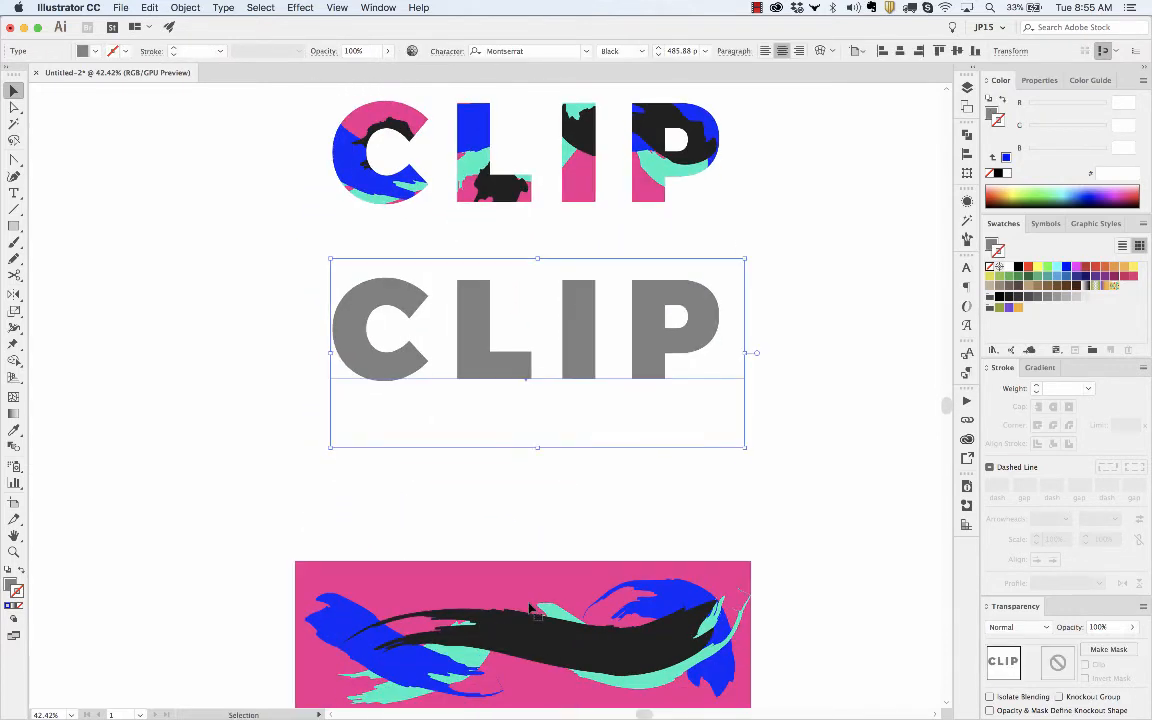
{"action": "key", "text": "shift+super+o"}
{"action": "key", "text": "shift+super+g"}
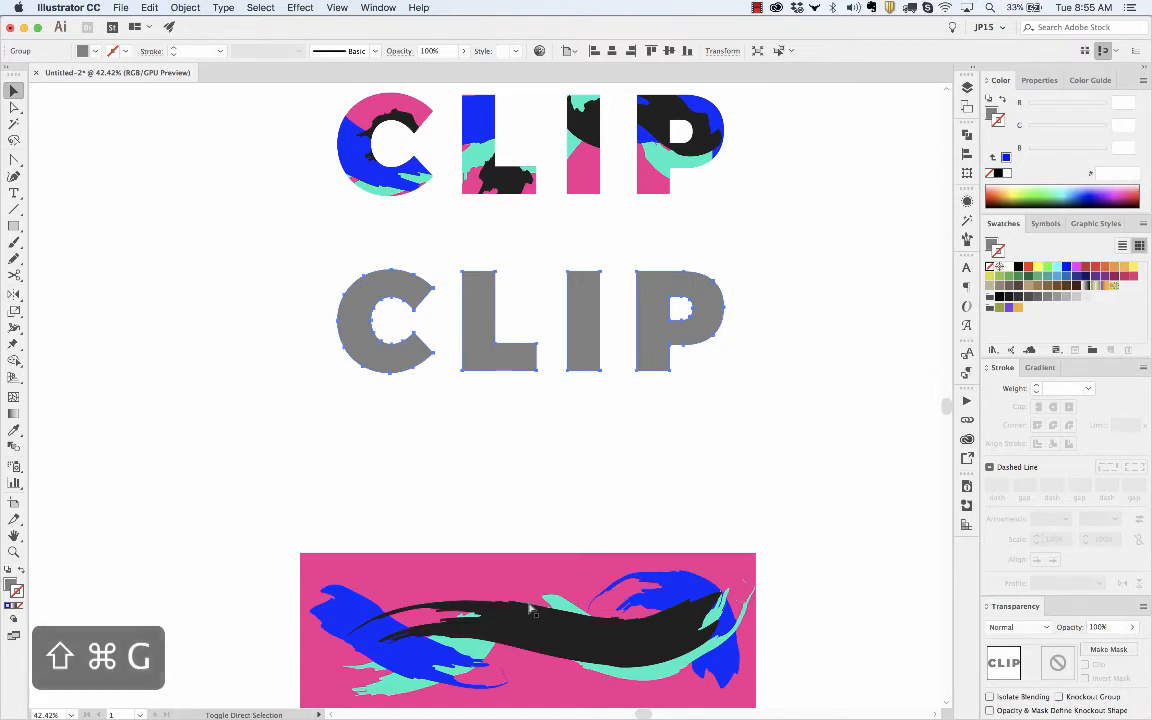
Move the wide painted pink artwork over the outlined gray letters and send it to the back.
{"action": "scroll", "coordinate": [270, 436], "scroll_direction": "down", "scroll_amount": 3}
{"action": "mouse_move", "coordinate": [258, 400]}
{"action": "left_mouse_down"}
{"action": "mouse_move", "coordinate": [836, 625]}
{"action": "mouse_move", "coordinate": [818, 638]}
{"action": "left_mouse_up"}
{"action": "left_click_drag", "start_coordinate": [587, 442], "coordinate": [594, 222]}
{"action": "key", "text": "shift+super+bracketleft"}
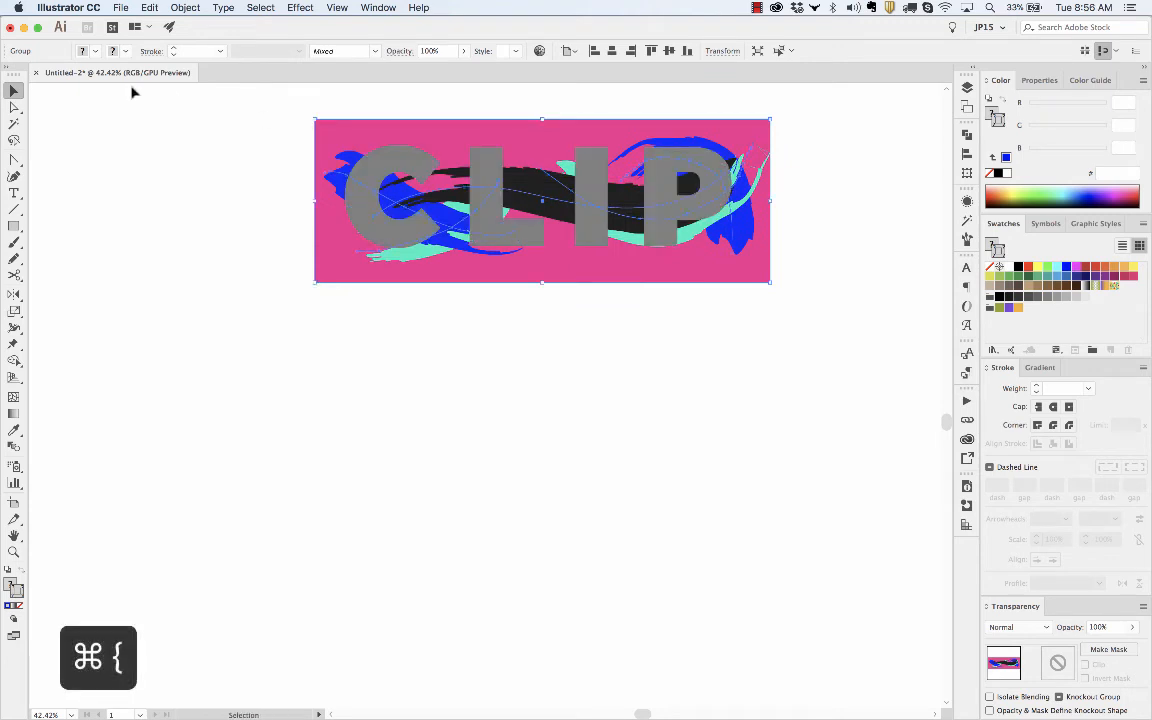
Try clipping the wide artwork with the four separate letter outlines, and undo it.
{"action": "left_click_drag", "start_coordinate": [286, 106], "coordinate": [831, 329]}
{"action": "key", "text": "super+7"}
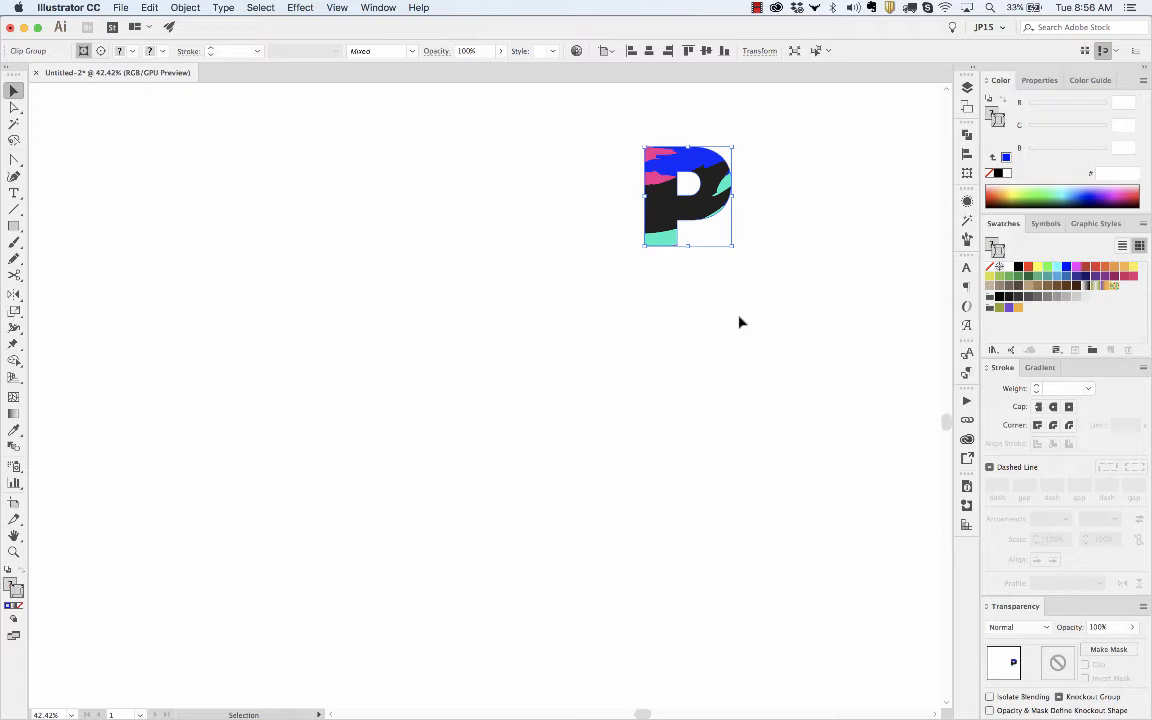
{"action": "key", "text": "super+z"}
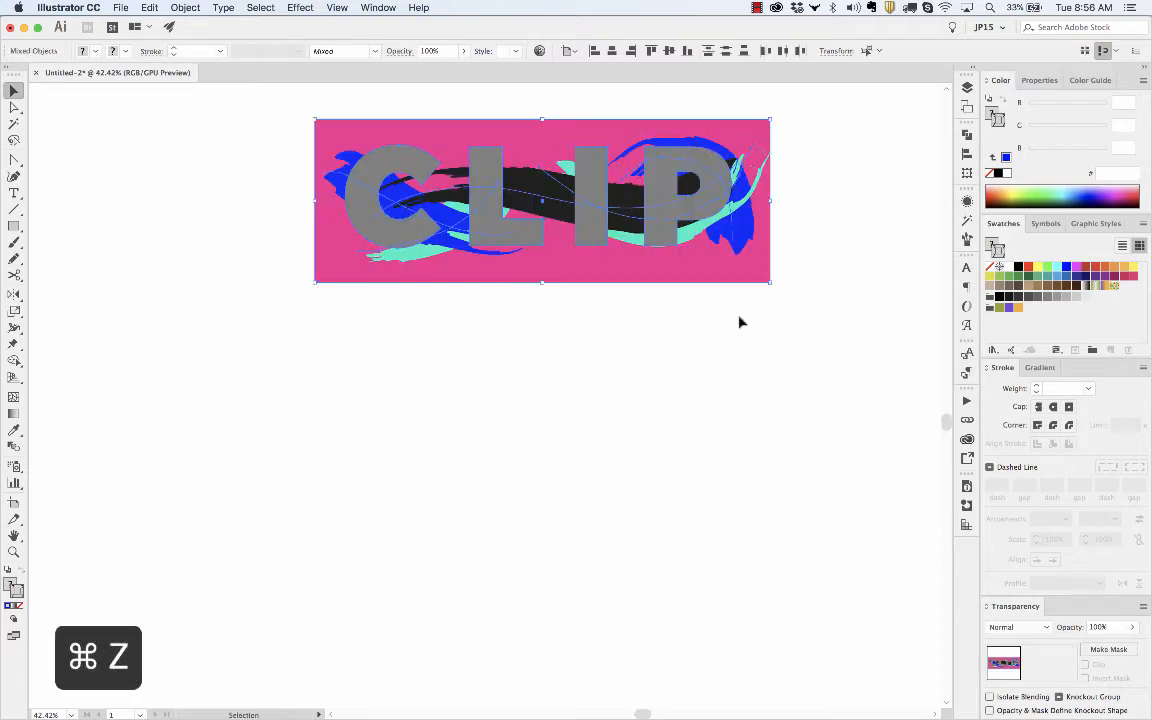
Select the four gray letters together to examine them as separate shapes, and deselect them.
{"action": "scroll", "coordinate": [760, 320], "scroll_direction": "up", "scroll_amount": 3}
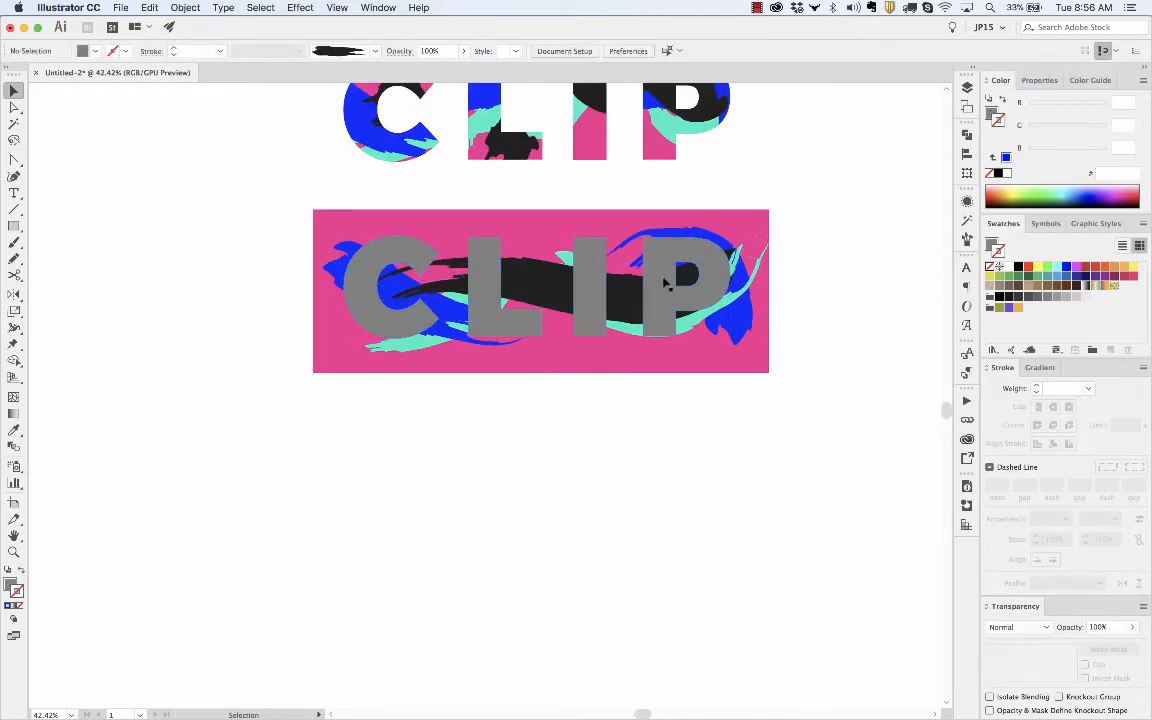
{"action": "left_click", "coordinate": [600, 255]}
{"action": "left_click", "coordinate": [470, 250], "text": "shift"}
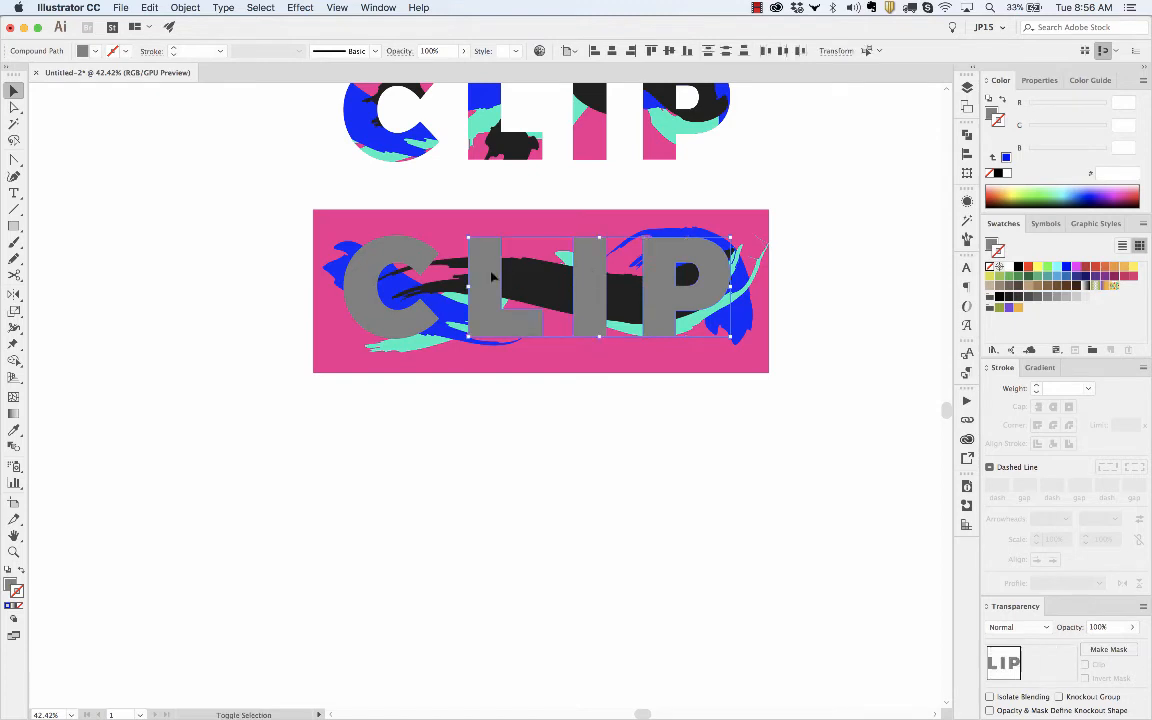
{"action": "left_click", "coordinate": [410, 260], "text": "shift"}
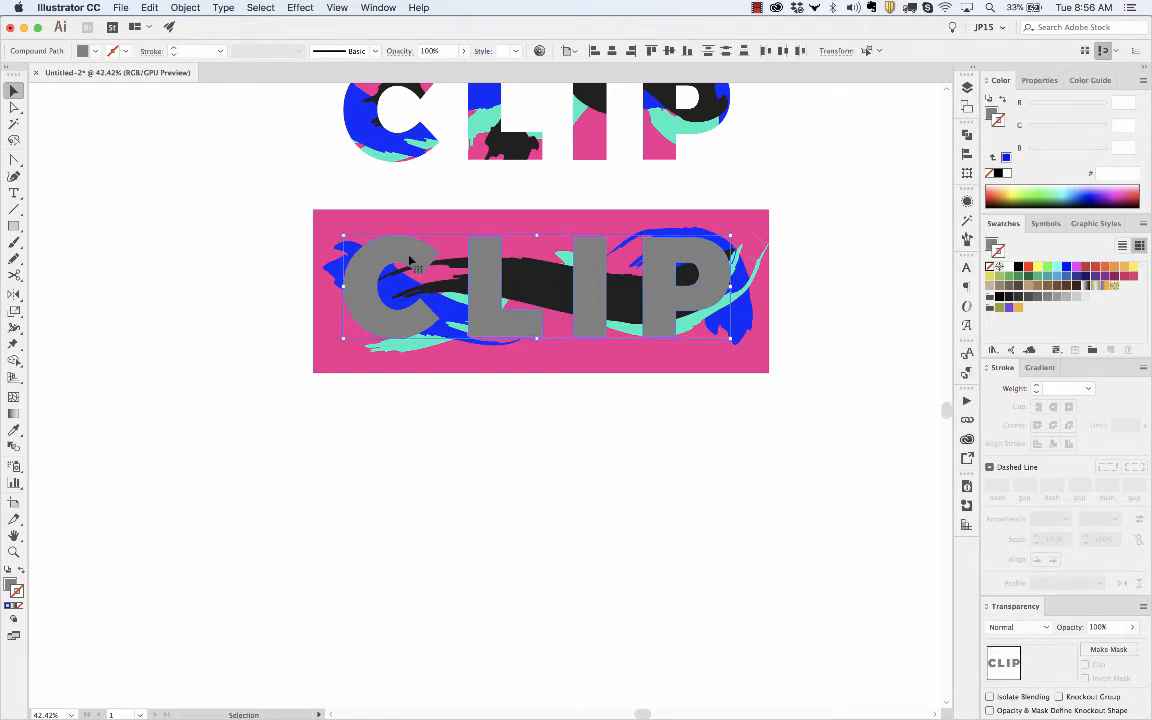
{"action": "left_click", "coordinate": [870, 261]}
{"action": "left_click_drag", "start_coordinate": [840, 276], "coordinate": [814, 312]}
{"action": "scroll", "coordinate": [692, 293], "scroll_direction": "up", "scroll_amount": 5}
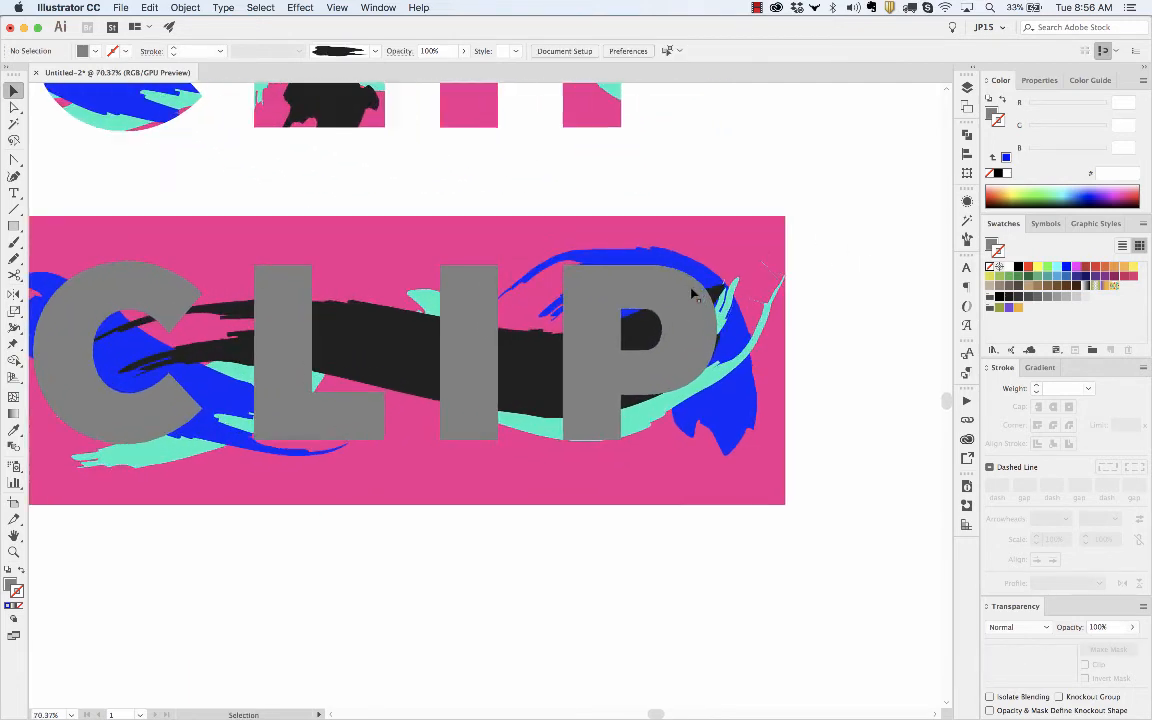
Duplicate the gray letter P straight down into the empty area below the wide artwork.
{"action": "scroll", "coordinate": [692, 293], "scroll_direction": "up", "scroll_amount": 2}
{"action": "key", "text": "a"}
{"action": "left_click", "coordinate": [631, 283]}
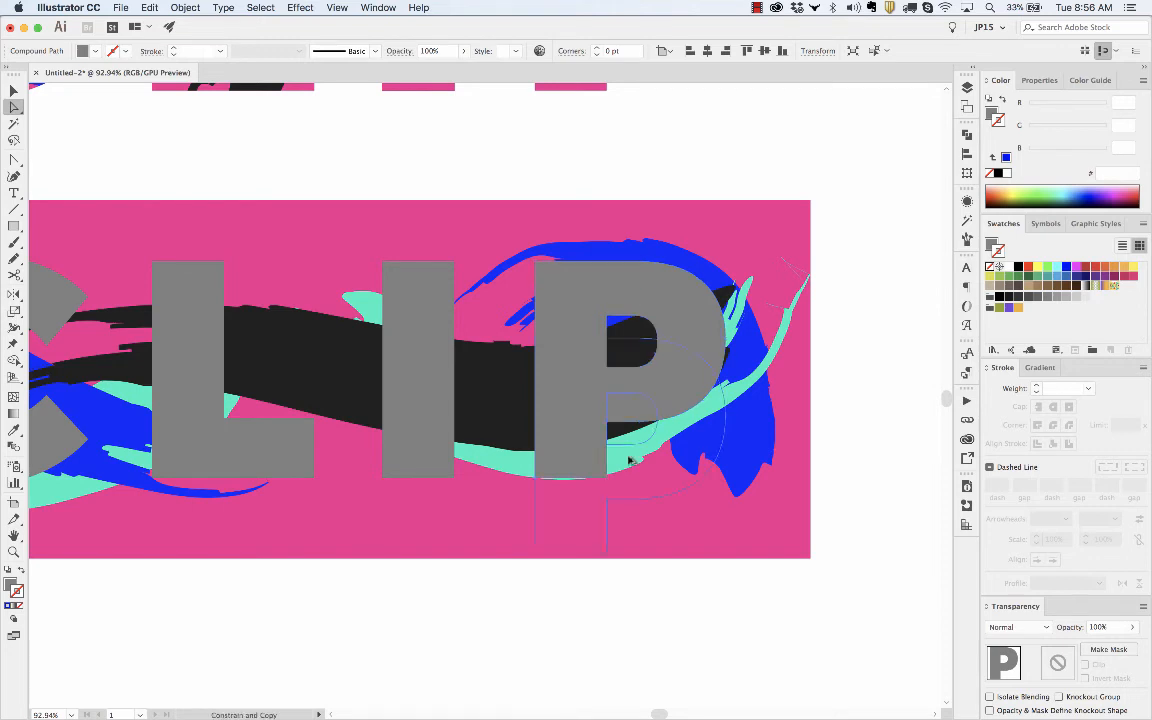
{"action": "left_click_drag", "start_coordinate": [640, 291], "coordinate": [633, 602], "text": "alt"}
{"action": "key", "text": "shift+super+a"}
{"action": "scroll", "coordinate": [633, 604], "scroll_direction": "down", "scroll_amount": 5}
{"action": "key", "text": "alt"}
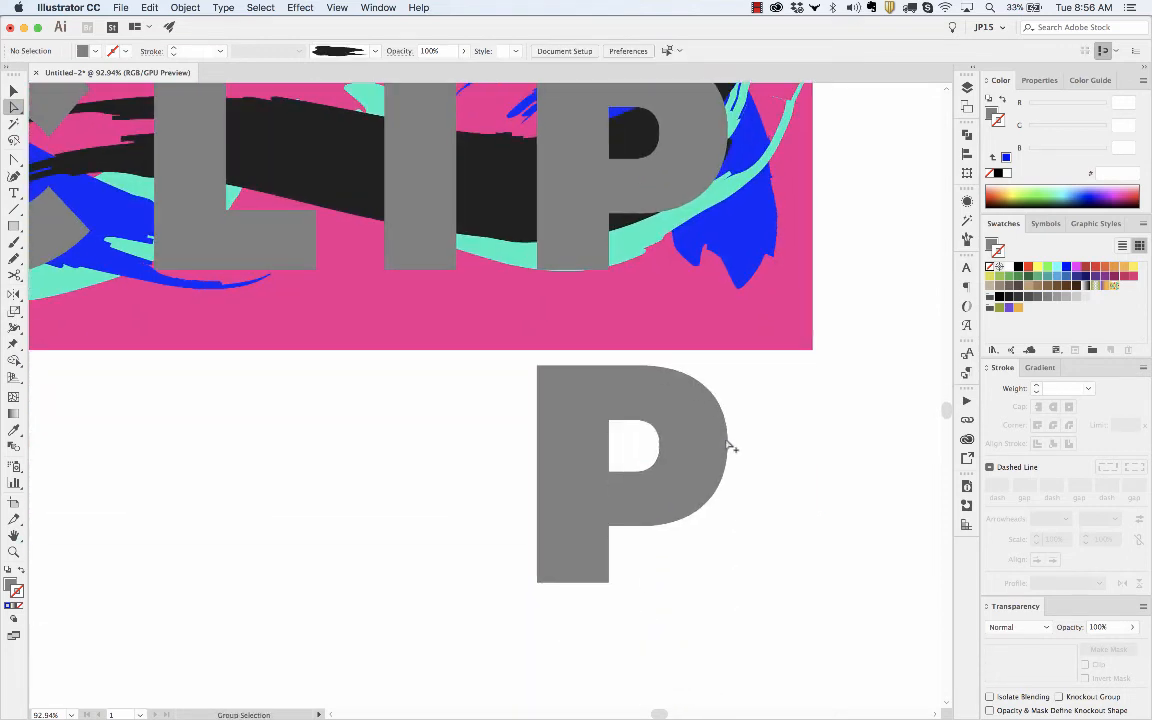
Try moving the inner counter path of the duplicated P, and undo back to before the duplication.
{"action": "left_click", "coordinate": [728, 445]}
{"action": "left_click_drag", "start_coordinate": [677, 435], "coordinate": [750, 437]}
{"action": "key", "text": "super+z"}
{"action": "key", "text": "super+z"}
{"action": "key", "text": "super+z"}
{"action": "key", "text": "super+z"}
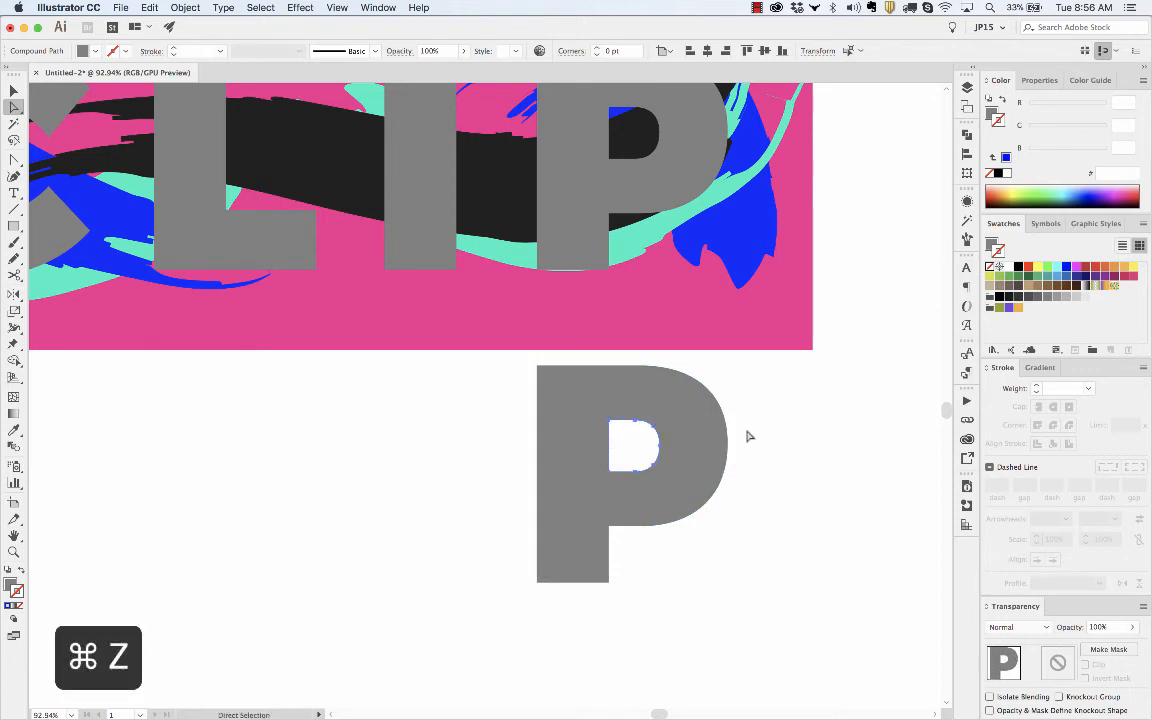
Combine the four gray letters C, L, I and P into a single compound path.
{"action": "key", "text": "super+0"}
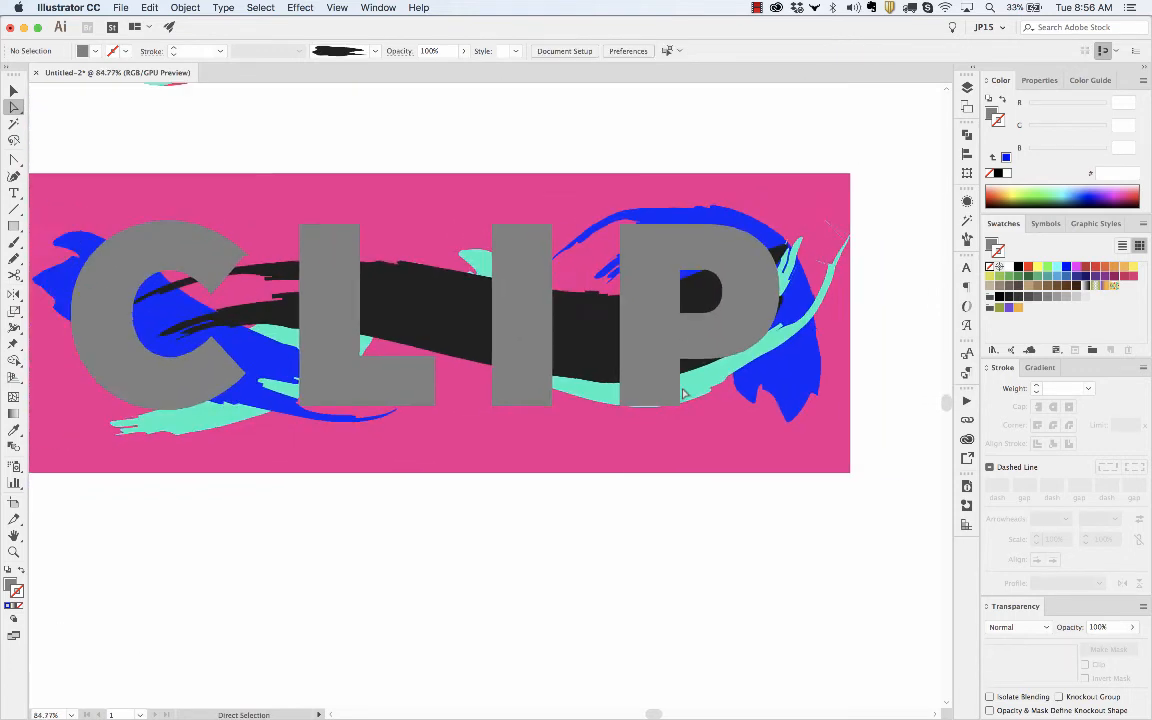
{"action": "left_click", "coordinate": [643, 328]}
{"action": "left_click", "coordinate": [562, 325], "text": "shift"}
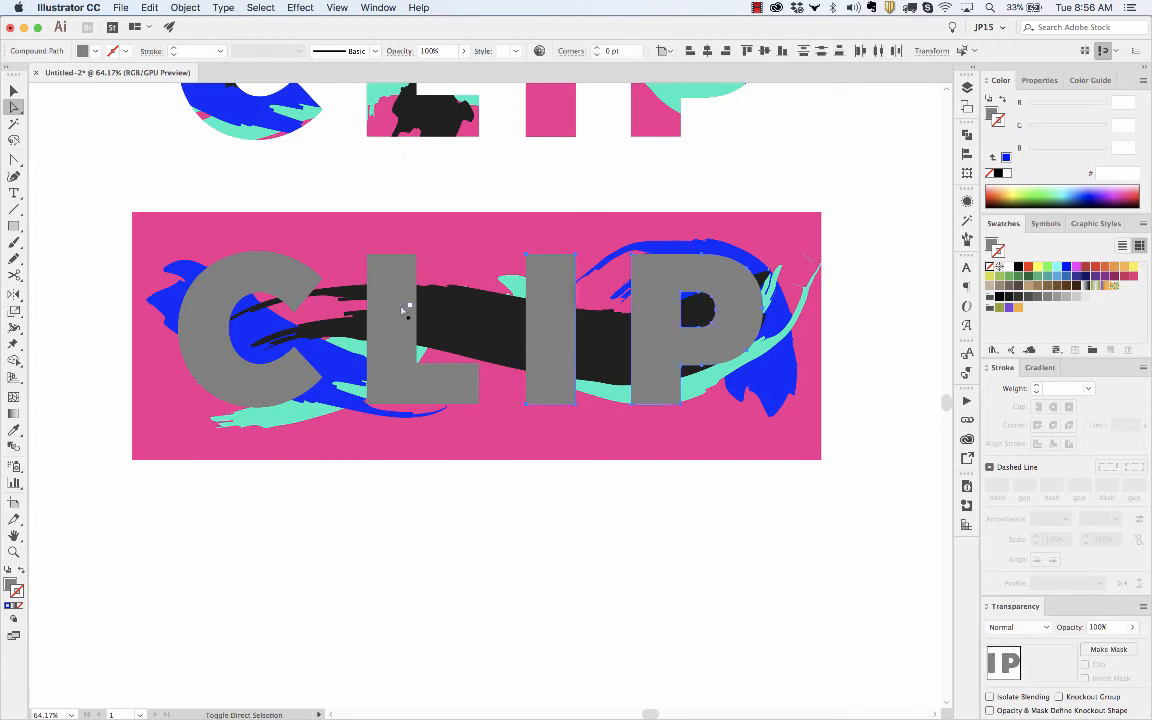
{"action": "left_click", "coordinate": [400, 305], "text": "shift"}
{"action": "left_click", "coordinate": [293, 292], "text": "shift"}
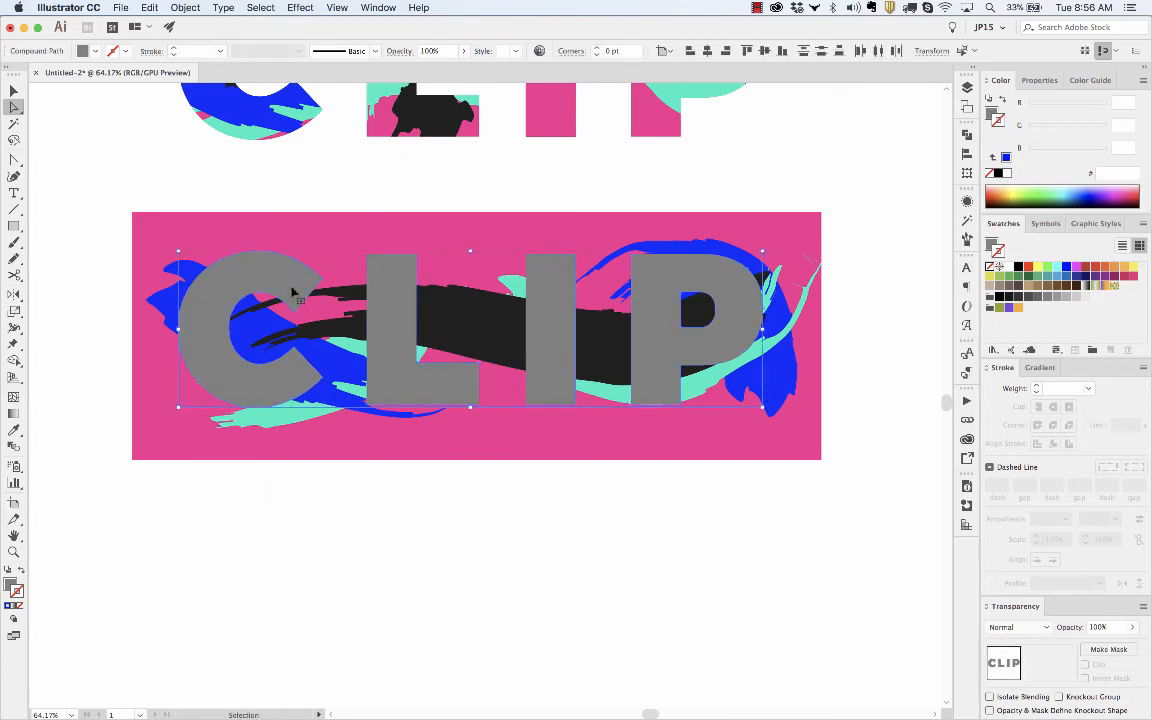
{"action": "key", "text": "super+8"}
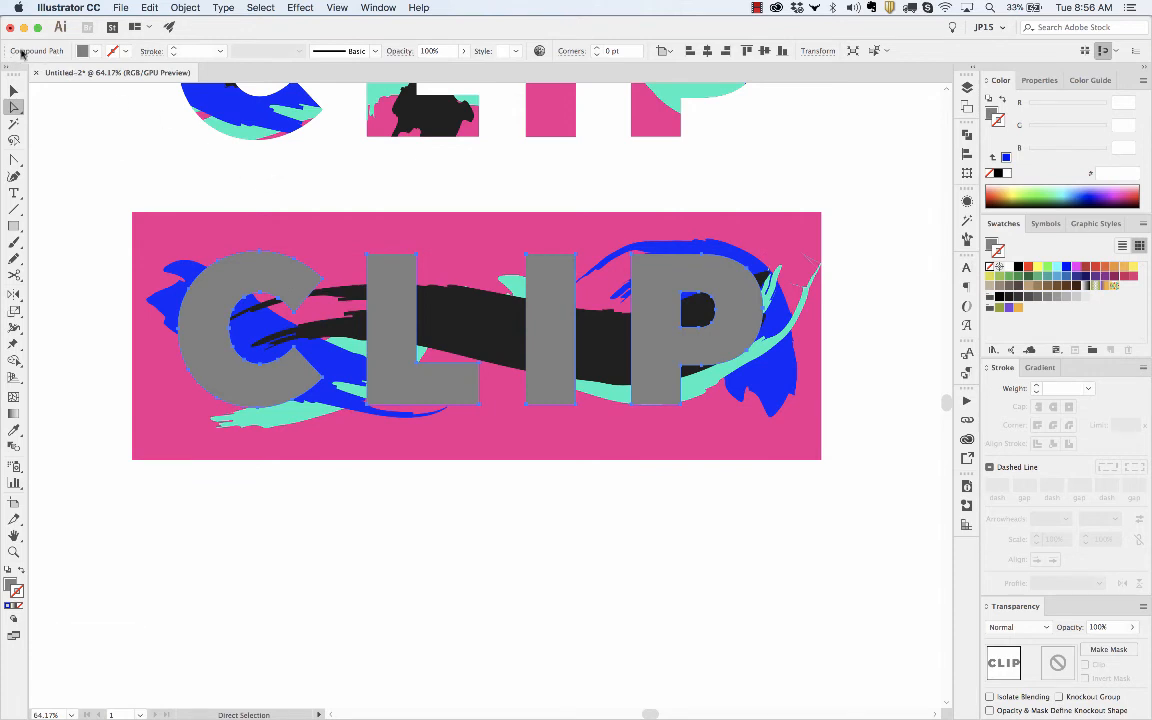
Try moving part of the compound CLIP shape with Direct Selection, and undo it.
{"action": "left_click", "coordinate": [132, 158]}
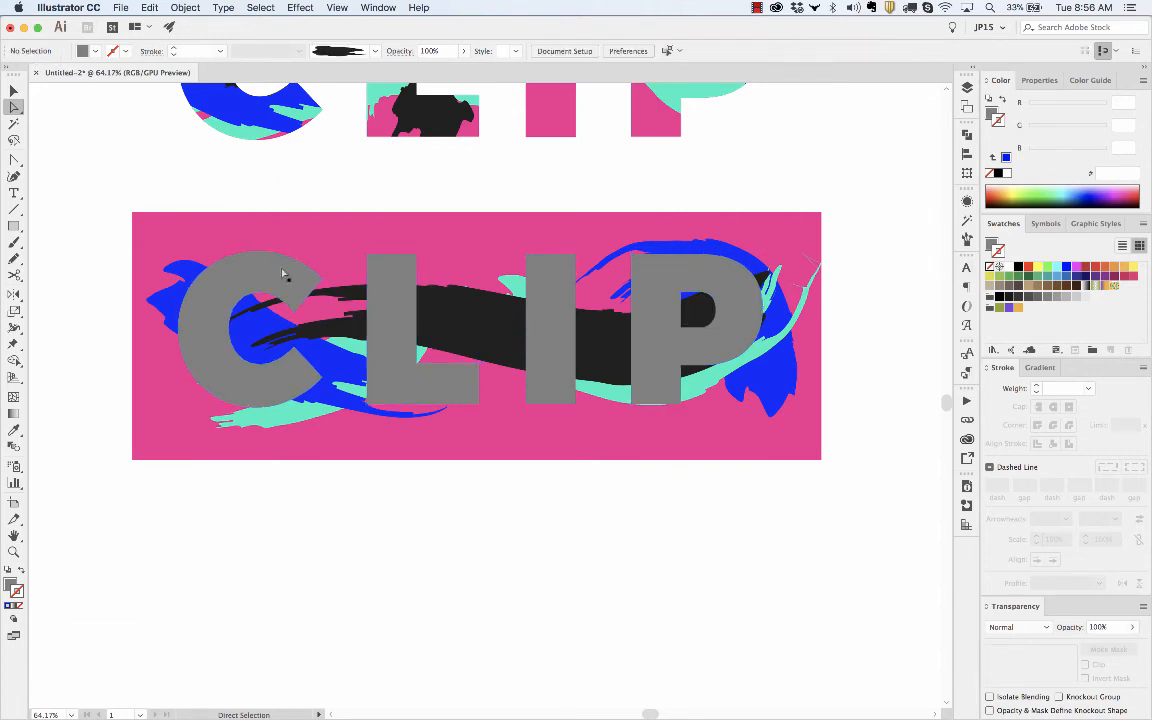
{"action": "left_click_drag", "start_coordinate": [282, 270], "coordinate": [350, 229]}
{"action": "key", "text": "super+z"}
{"action": "left_click", "coordinate": [111, 199]}
{"action": "key", "text": "v"}
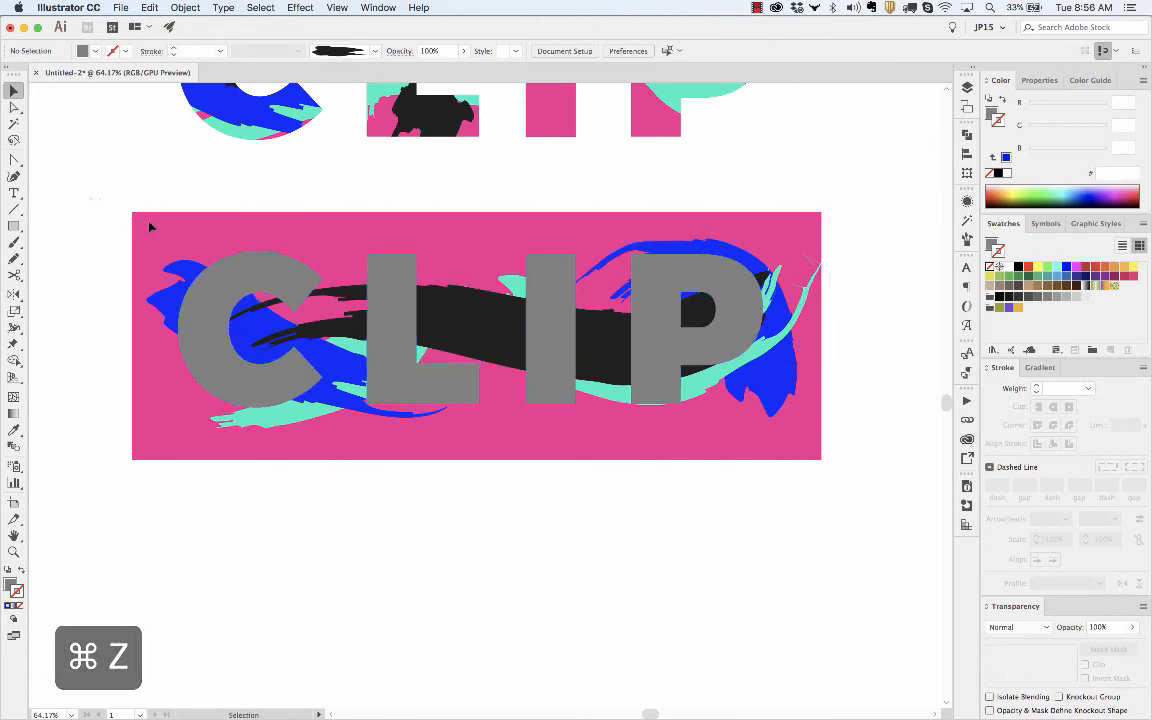
Clip the wide painted artwork with the compound CLIP shape and deselect the result.
{"action": "left_click_drag", "start_coordinate": [93, 200], "coordinate": [862, 490]}
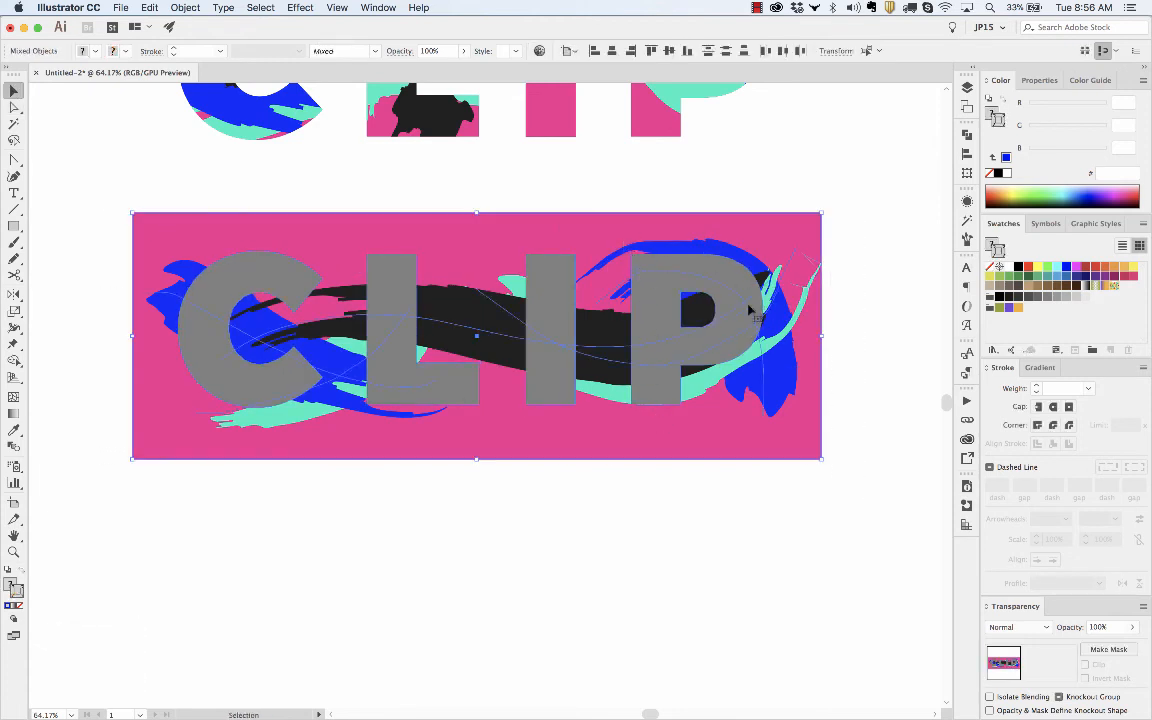
{"action": "key", "text": "super+7"}
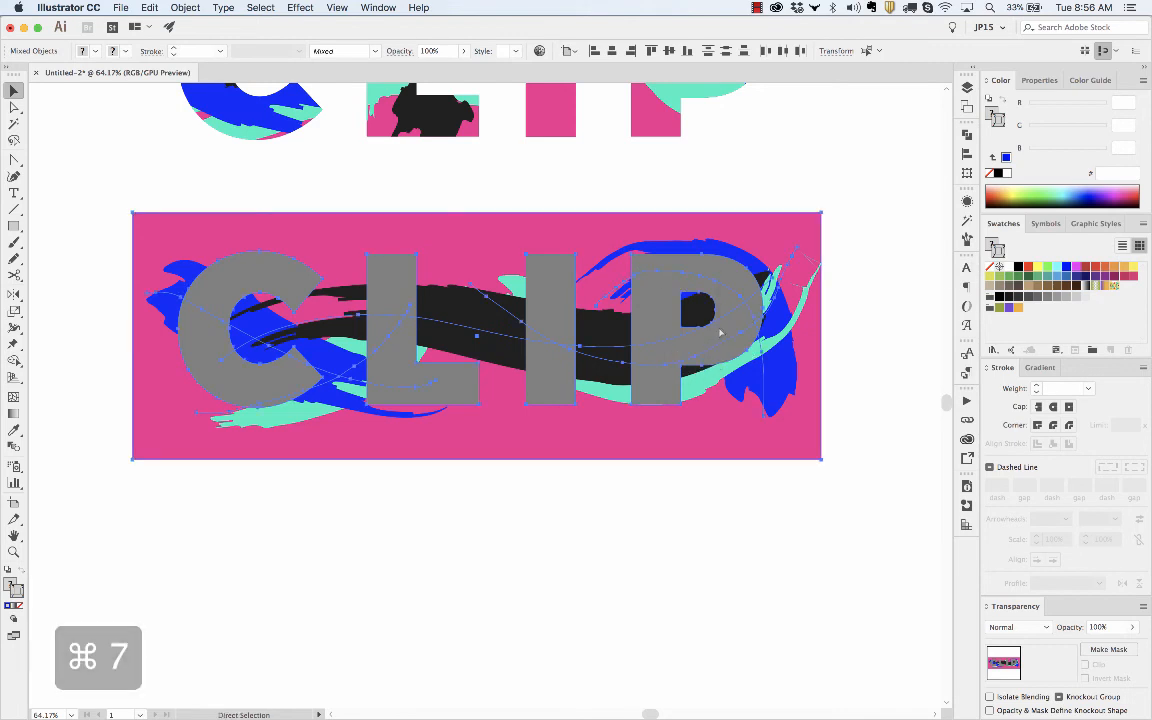
{"action": "left_click", "coordinate": [733, 489]}
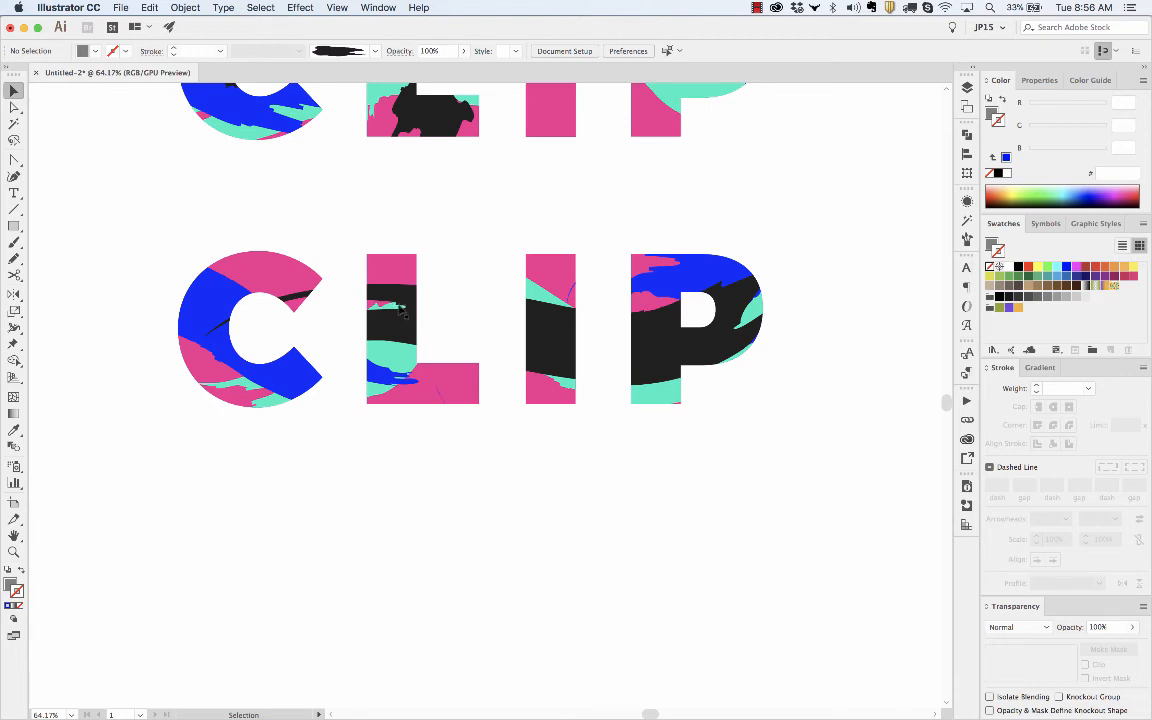
Release the clipping mask on the lower CLIP word.
{"action": "scroll", "coordinate": [689, 316], "scroll_direction": "down", "scroll_amount": 5}
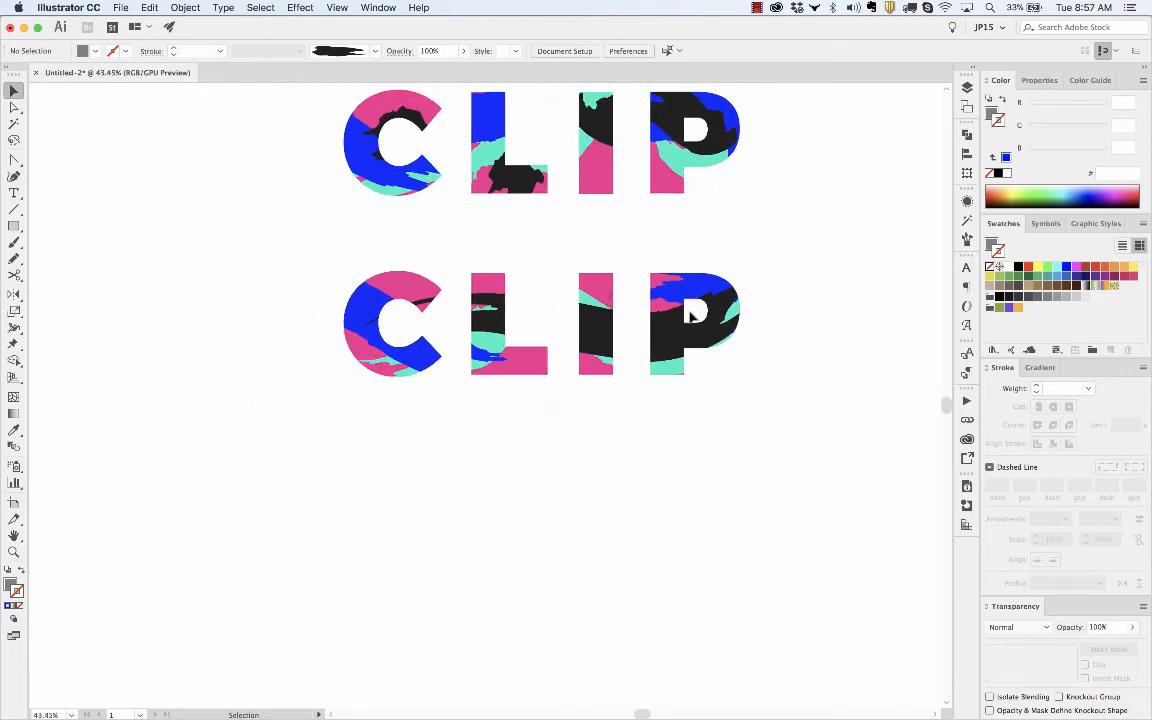
{"action": "left_click_drag", "start_coordinate": [690, 316], "coordinate": [686, 413]}
{"action": "left_click_drag", "start_coordinate": [765, 317], "coordinate": [742, 267]}
{"action": "left_click_drag", "start_coordinate": [261, 297], "coordinate": [760, 465]}
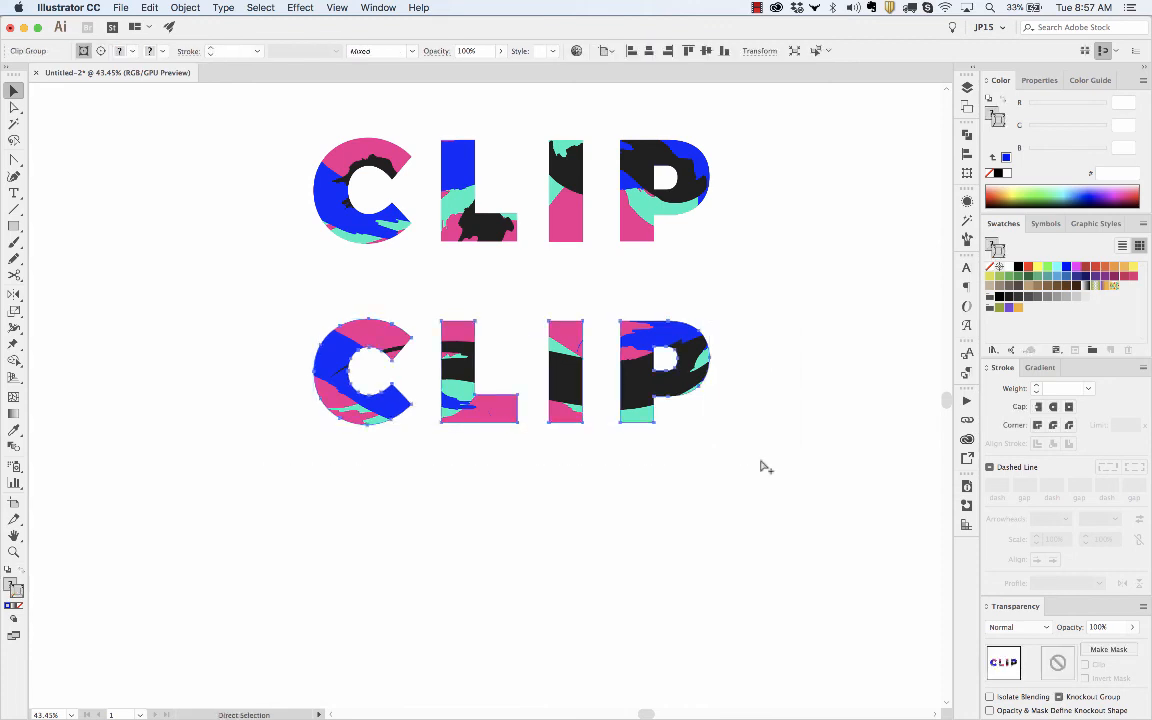
{"action": "key", "text": "alt+super+7"}
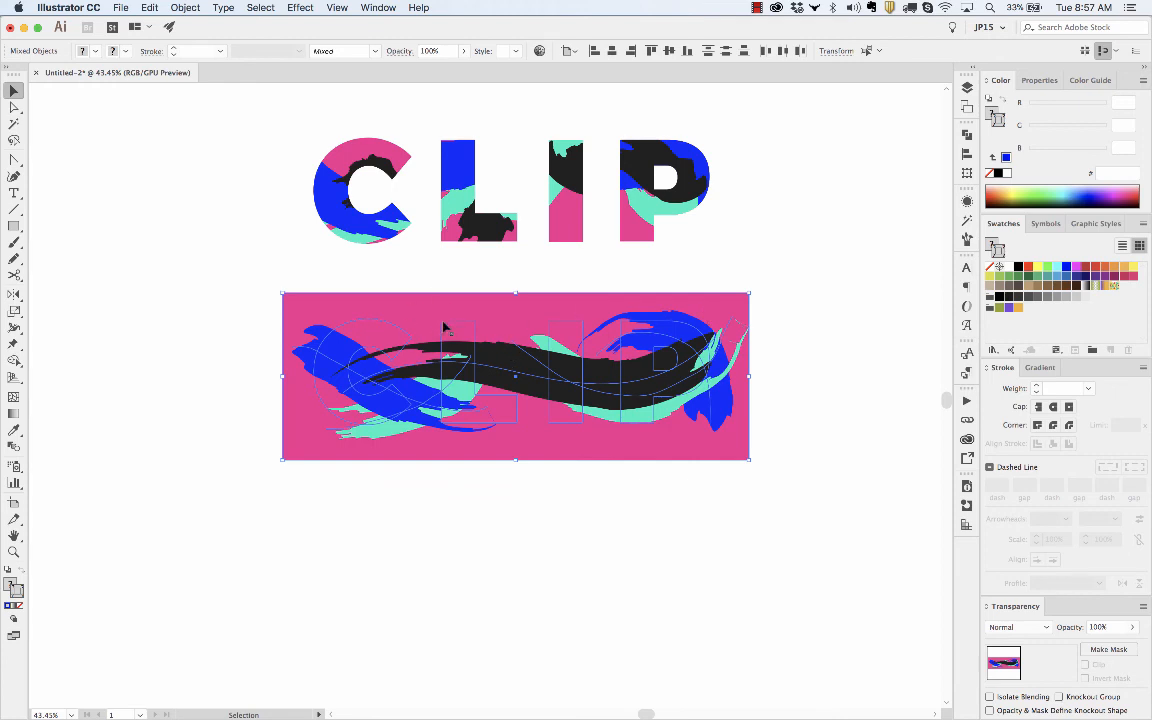
Fill the released CLIP compound path with gray 808080 and deselect it.
{"action": "left_click", "coordinate": [260, 329]}
{"action": "left_click", "coordinate": [383, 325]}
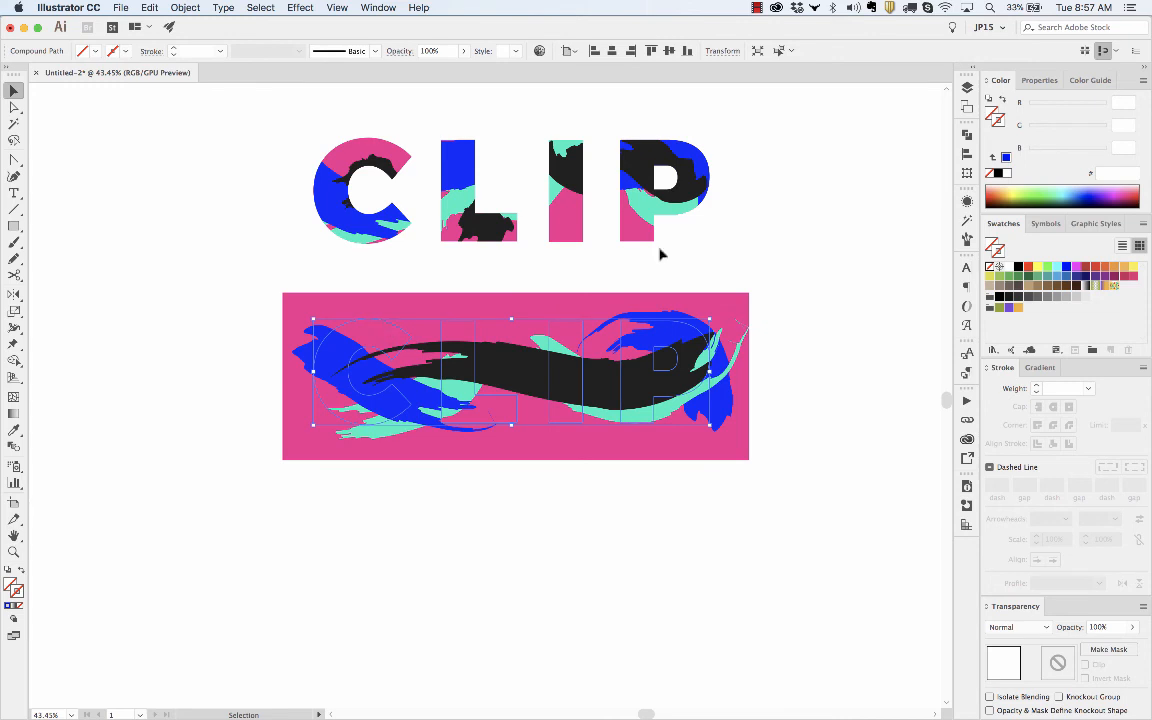
{"action": "left_click", "coordinate": [1047, 296]}
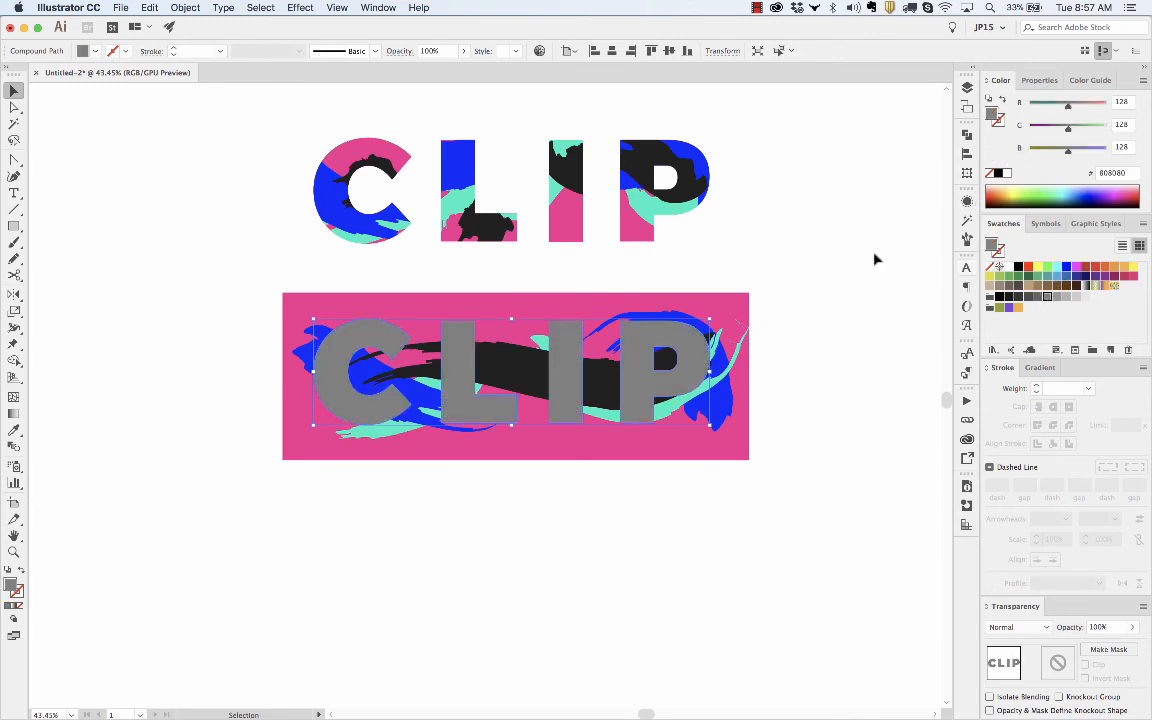
{"action": "left_click", "coordinate": [786, 269]}
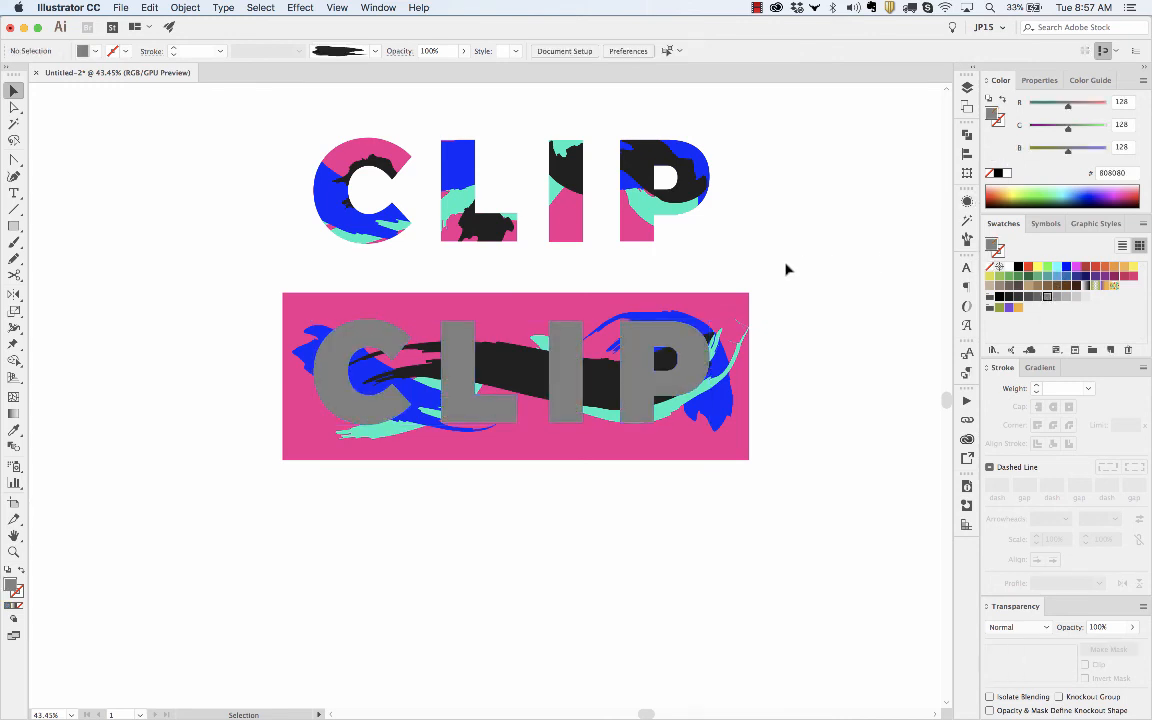